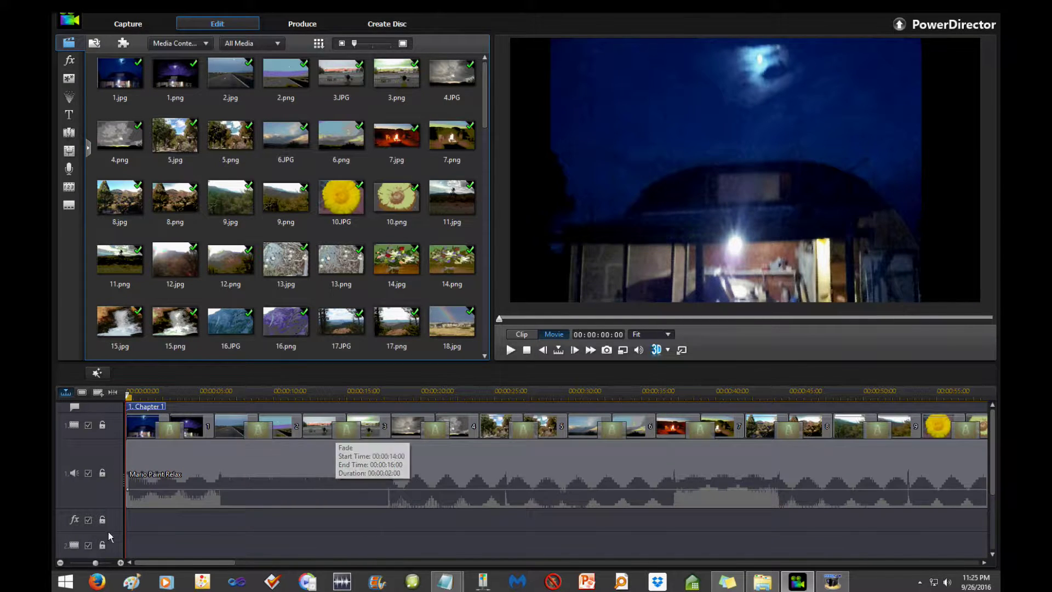
Step: Zoom the timeline out, select all media library images with Ctrl+A, and drag them onto video track 2
click(60, 562)
click(59, 562)
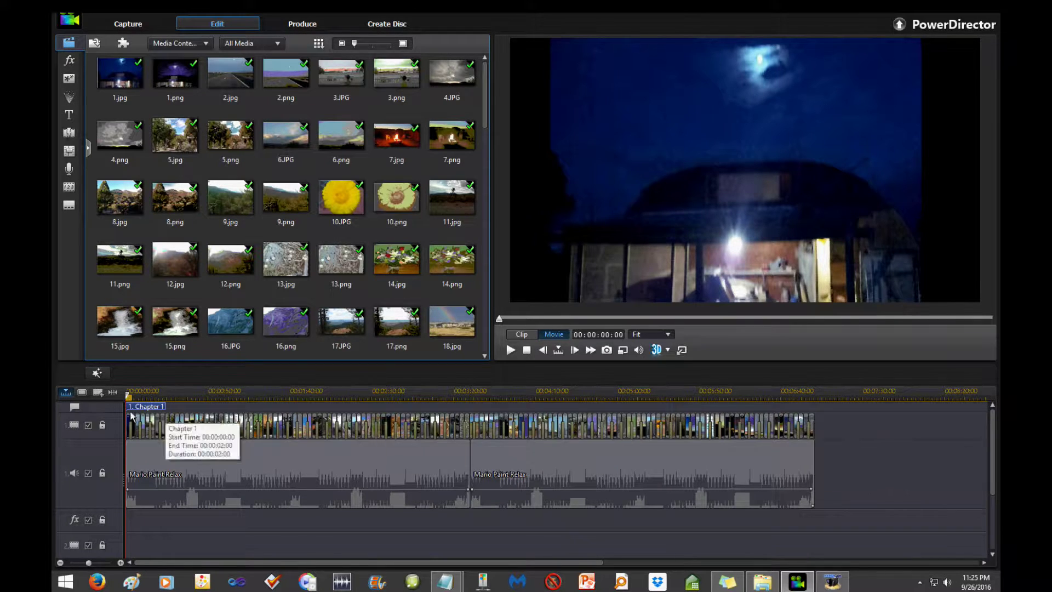
scroll(192, 424, up, 2)
click(131, 110)
drag(484, 93, 500, 358)
key(ctrl+a)
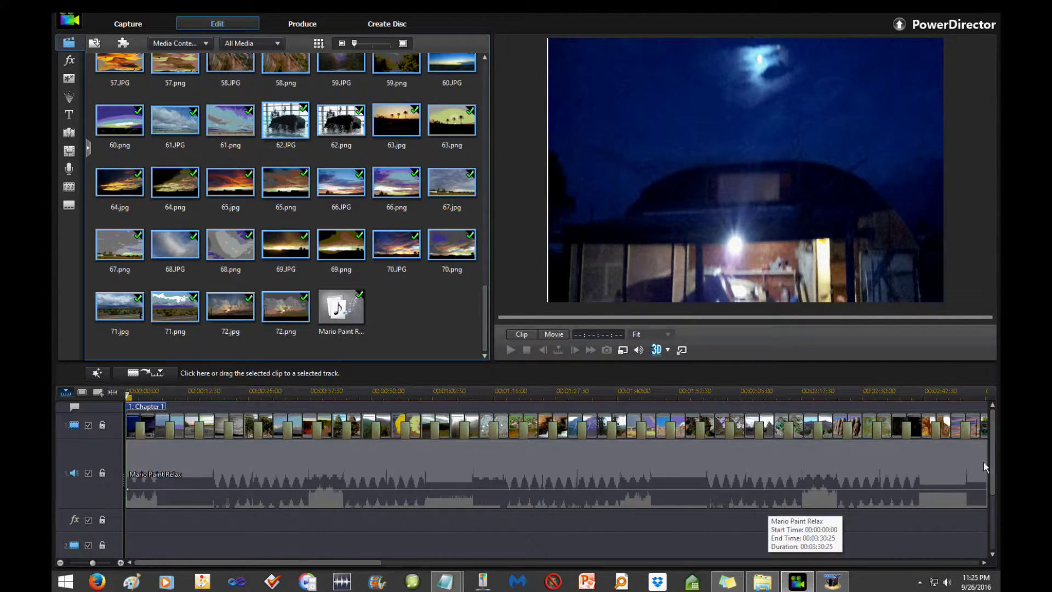
scroll(990, 462, down, 2)
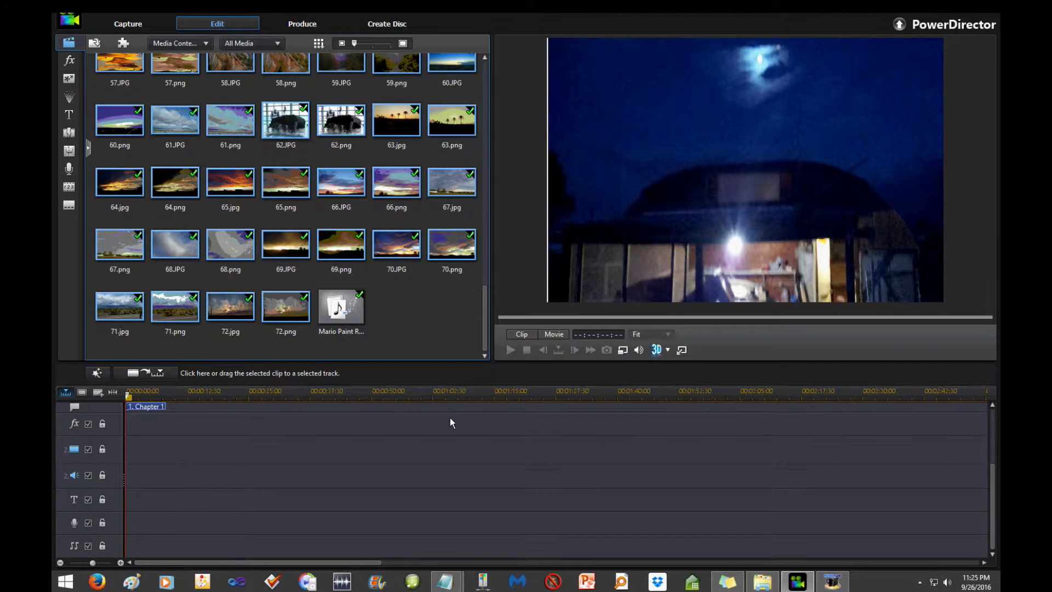
drag(296, 320, 120, 448)
Step: Drag the Fade transition onto the first clip, spanning 00:00:04:00 to 00:00:06:00
click(68, 151)
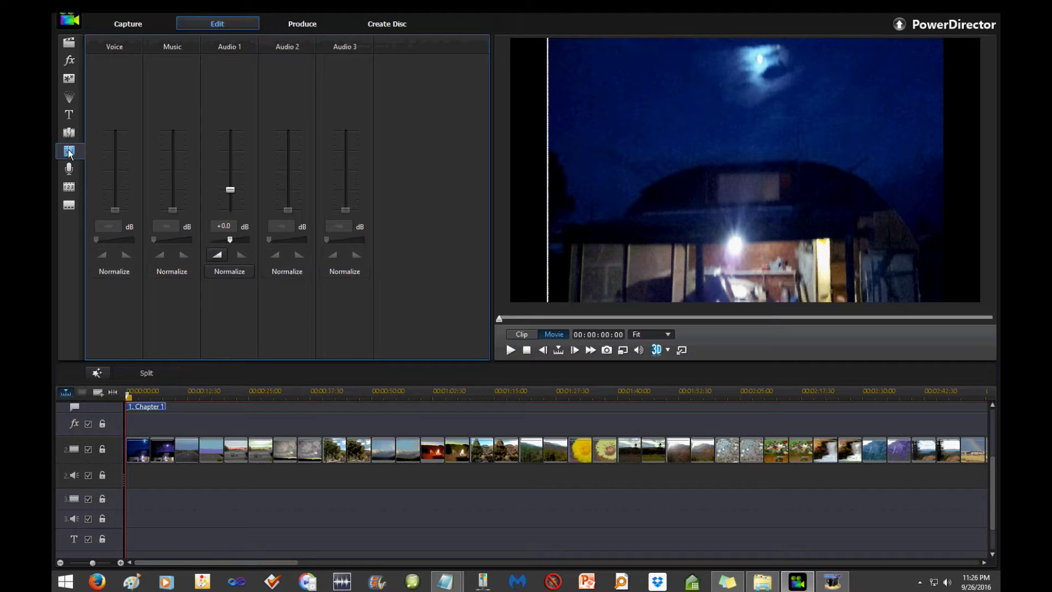
click(68, 132)
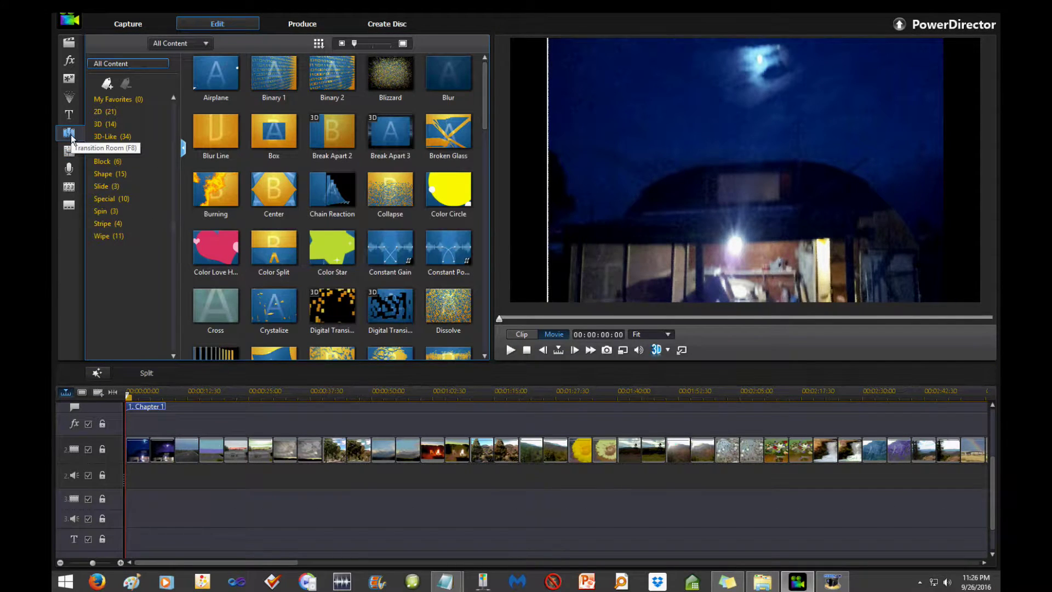
drag(485, 116, 491, 172)
drag(332, 177, 150, 459)
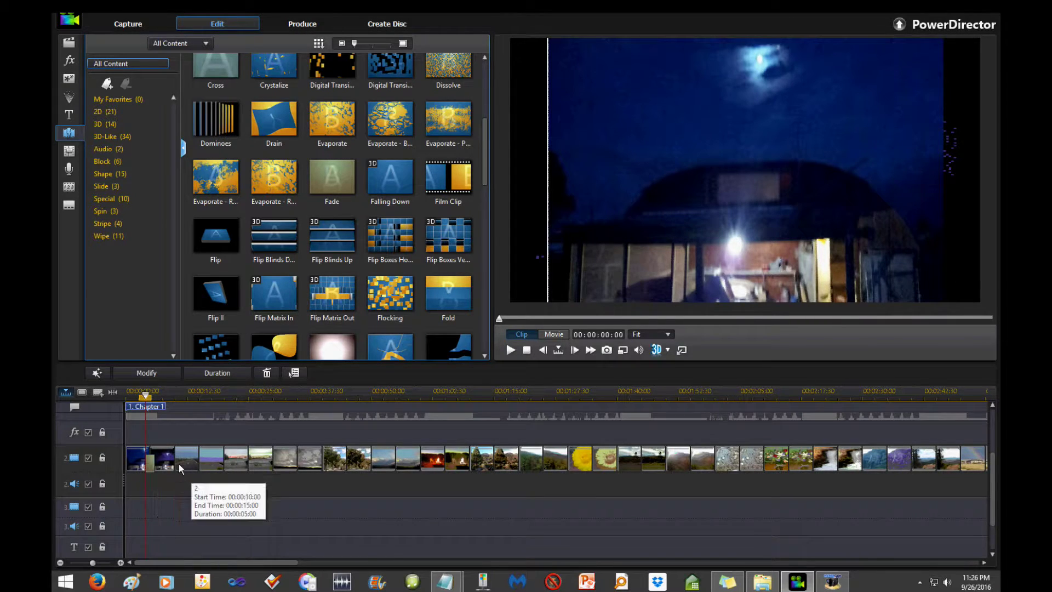
scroll(602, 484, down, 2)
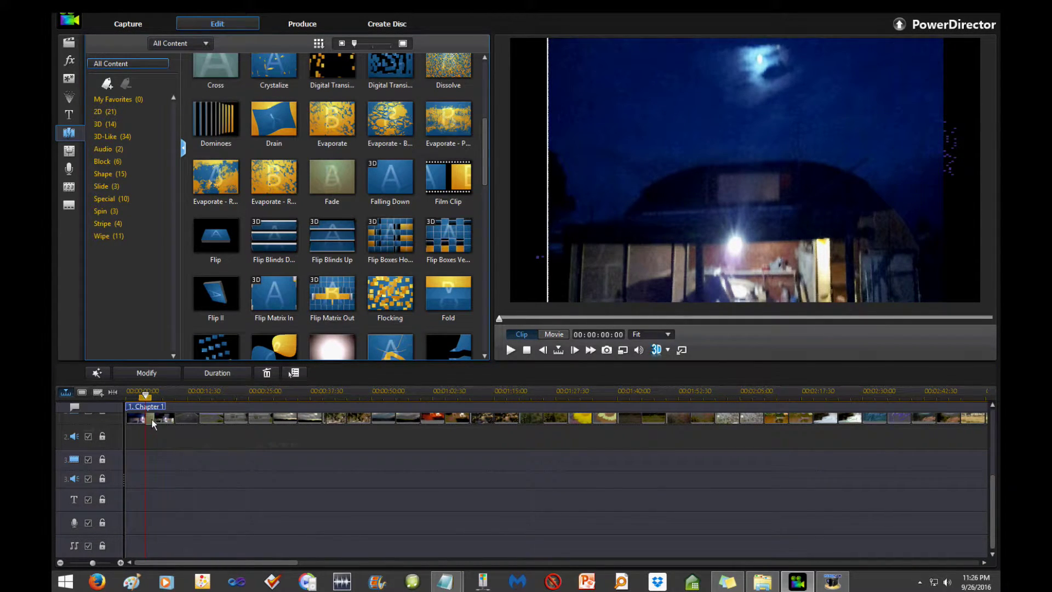
click(154, 423)
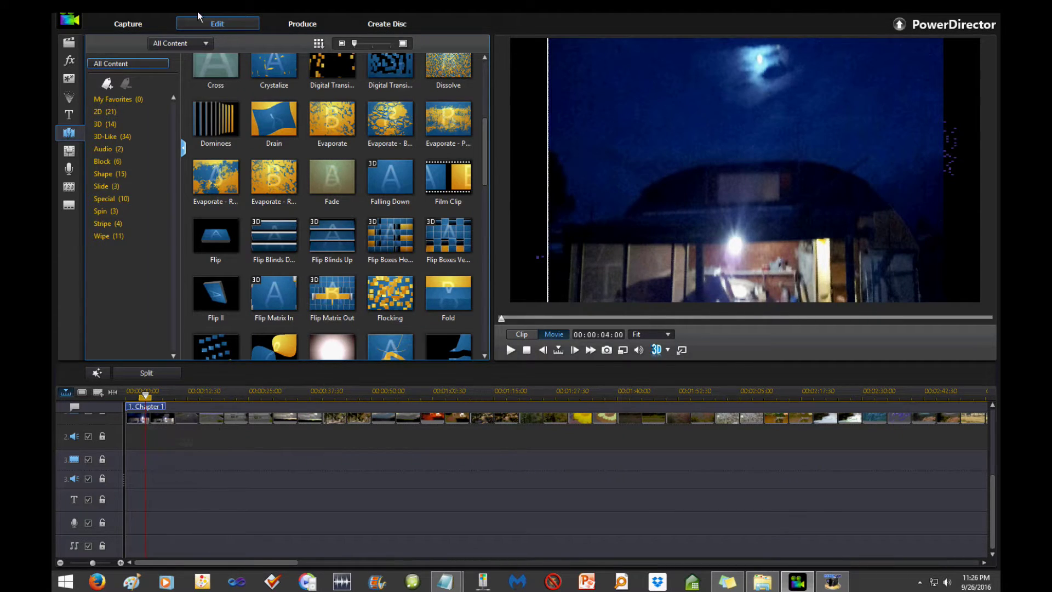
click(122, 12)
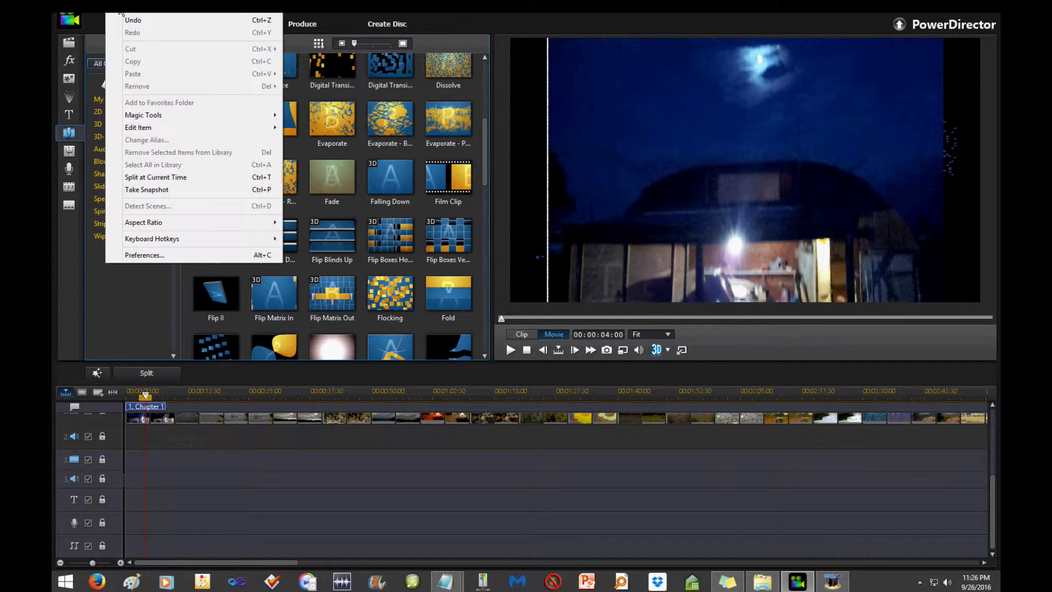
click(154, 256)
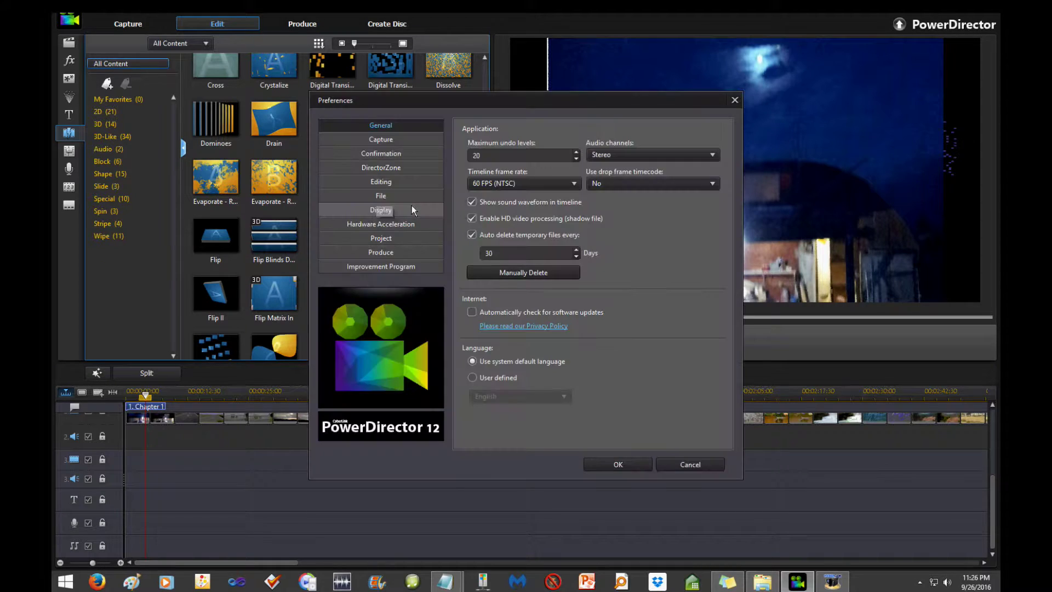
click(390, 182)
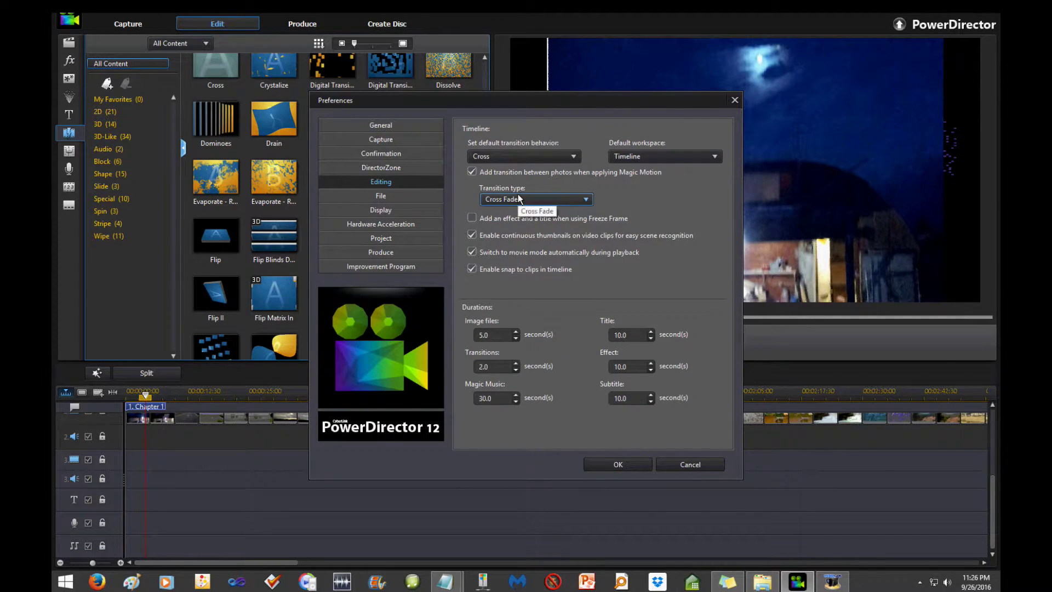
click(583, 201)
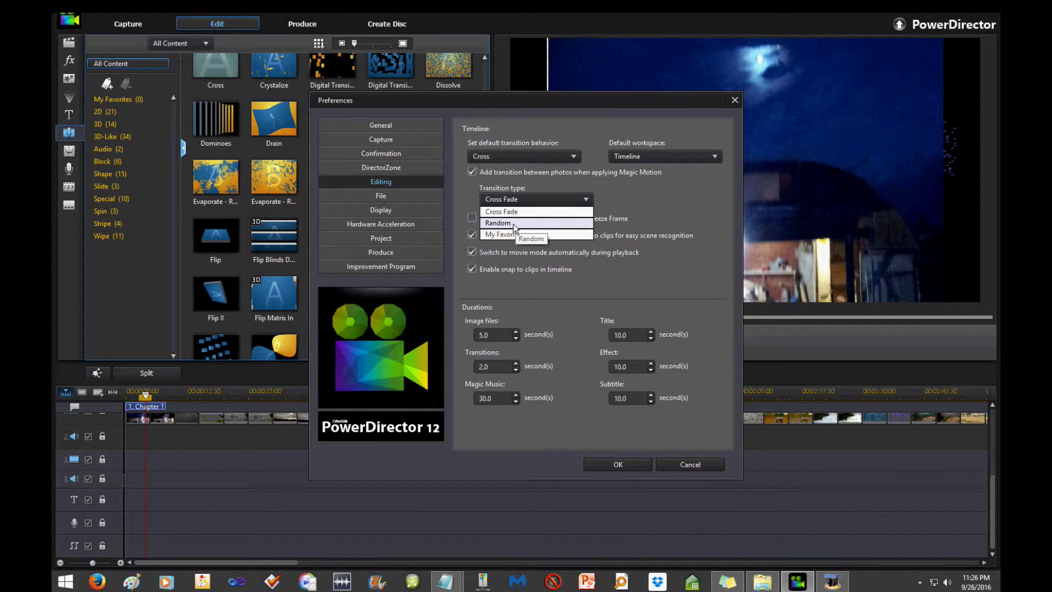
click(561, 203)
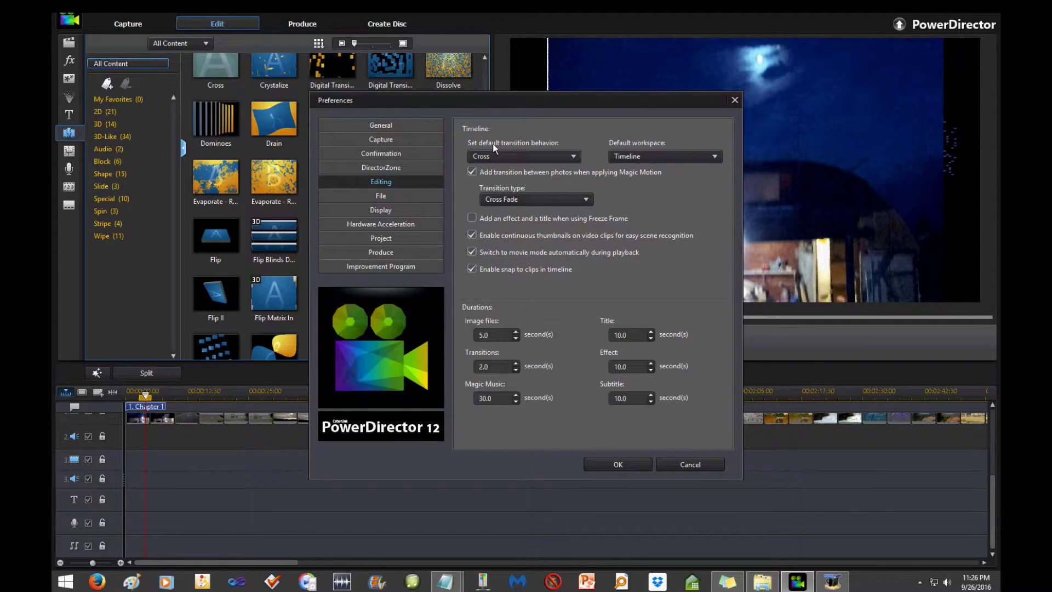
click(574, 158)
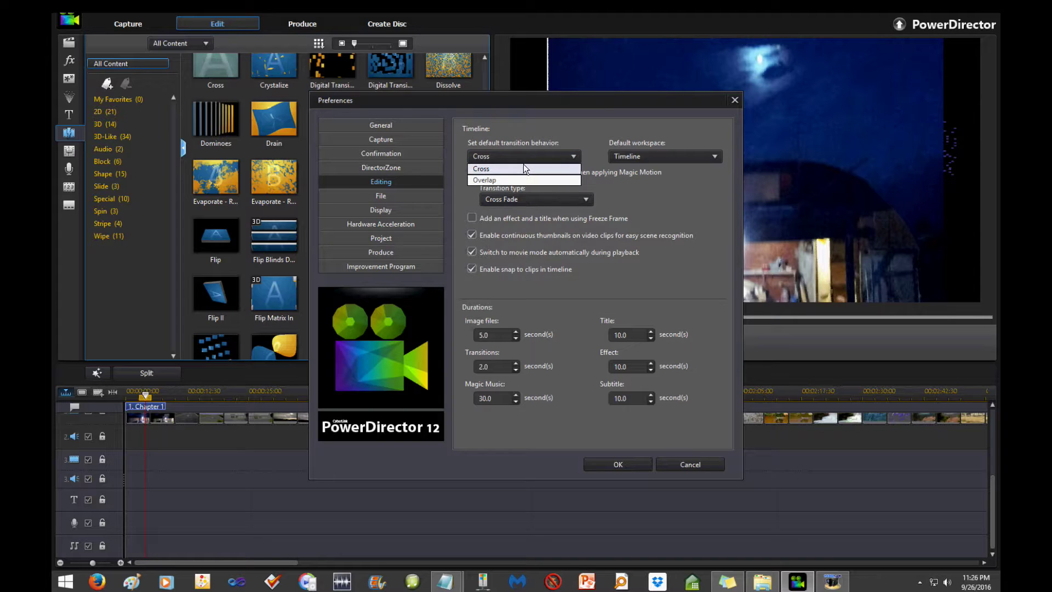
click(503, 169)
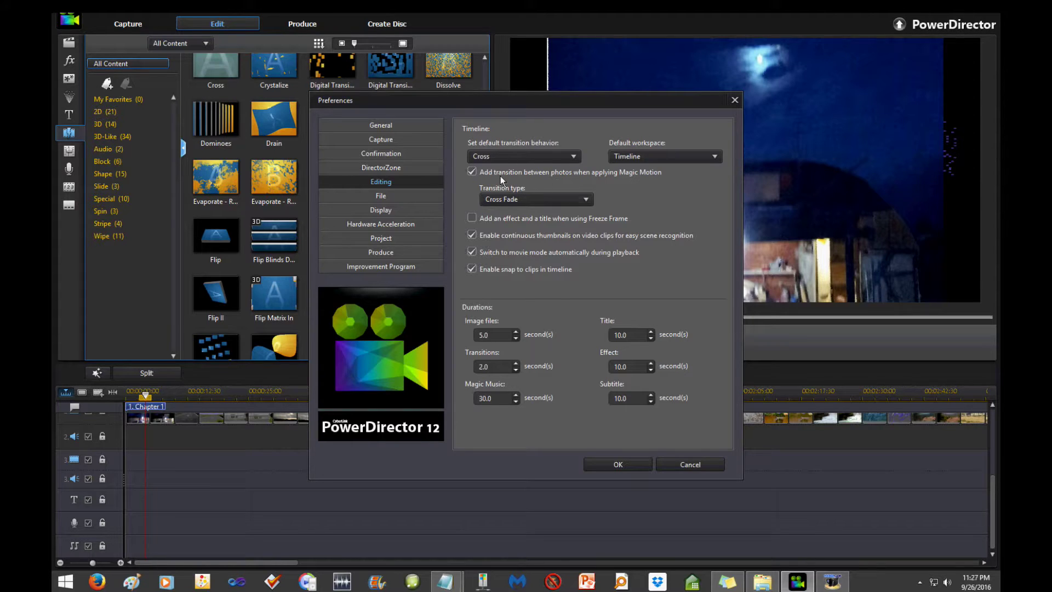
click(602, 464)
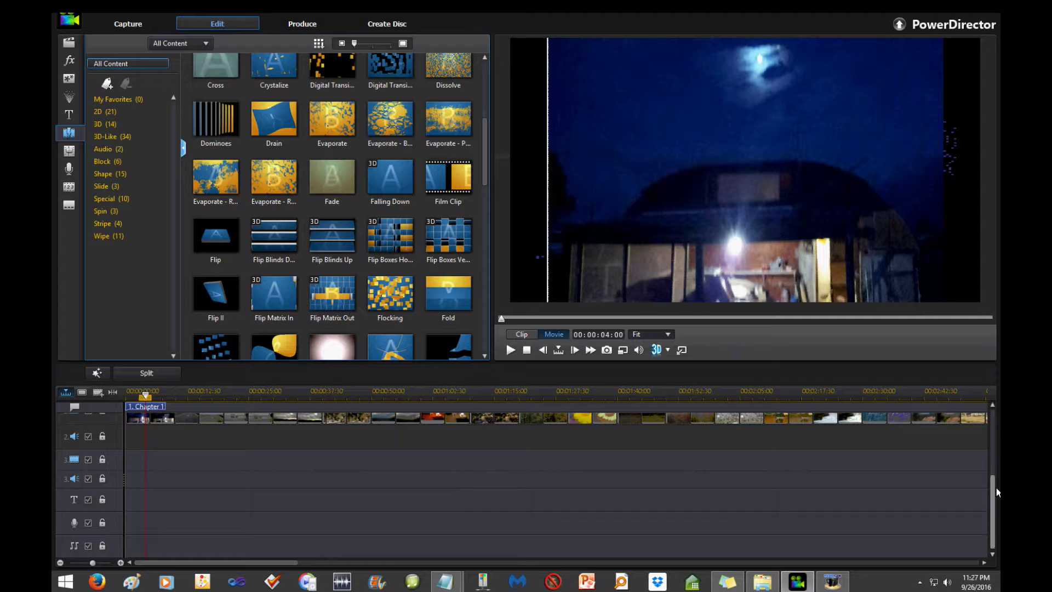
Step: Zoom the timeline in and open the Magic Tools list (Magic Movie Wizard, Motion, Style, Music)
scroll(994, 475, up, 2)
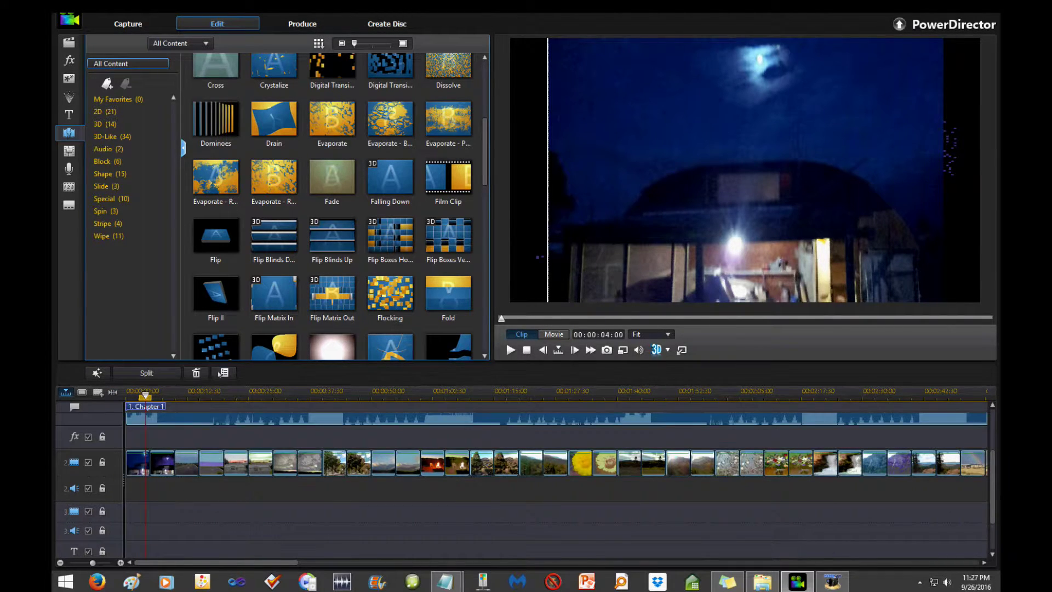
scroll(994, 497, up, 2)
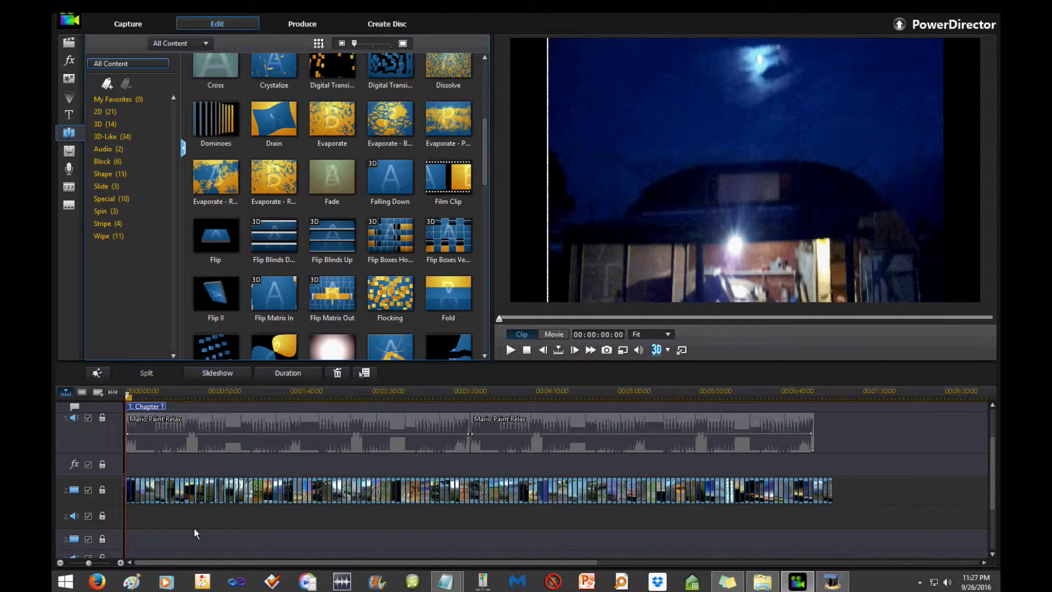
click(120, 562)
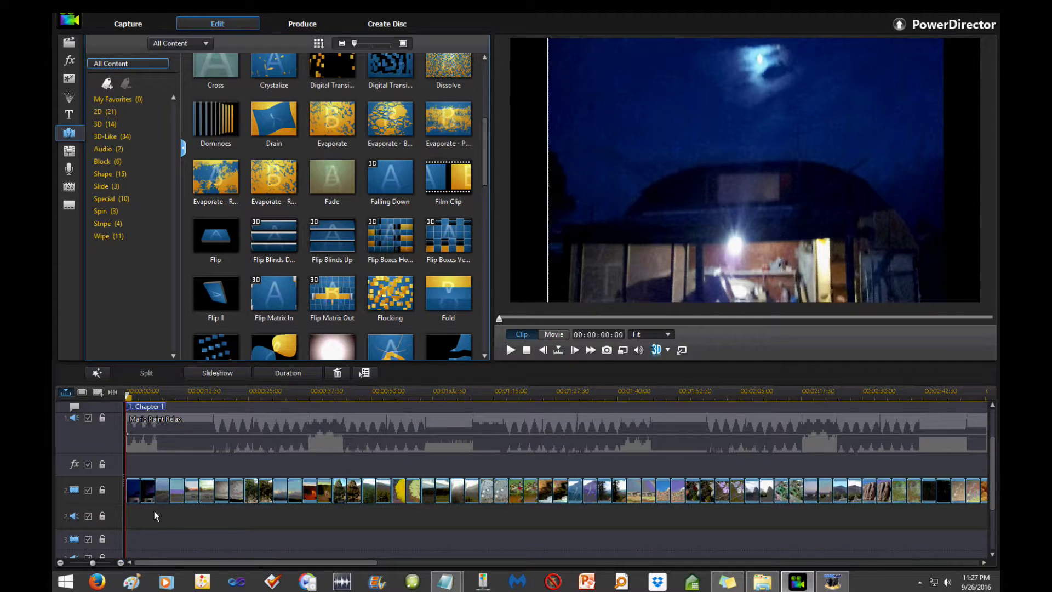
click(98, 372)
click(104, 374)
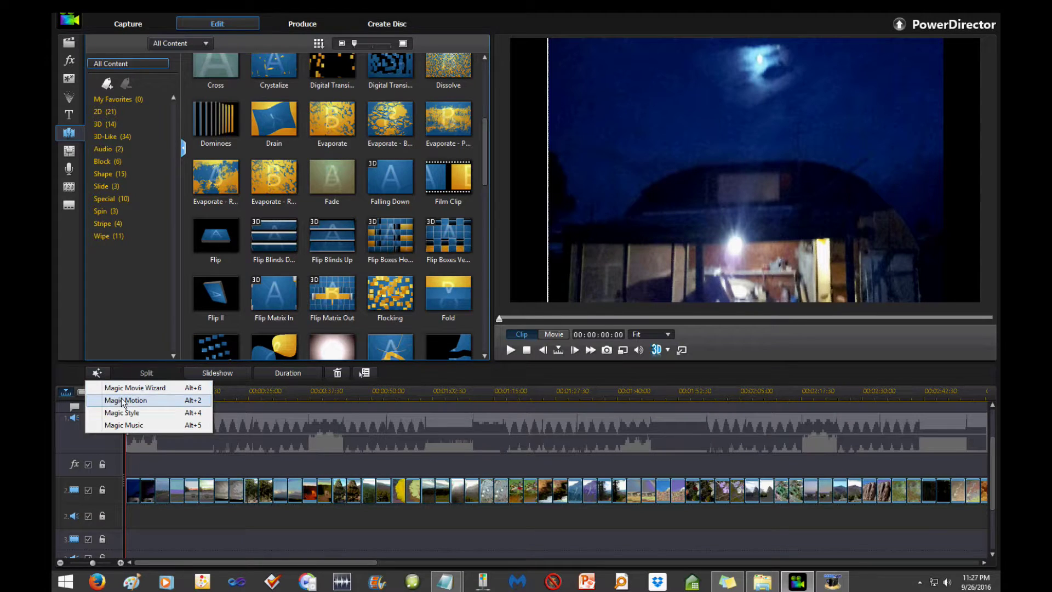
Step: Apply the Zoom In Magic Motion style to all photos and close the Magic Motion panel
click(125, 400)
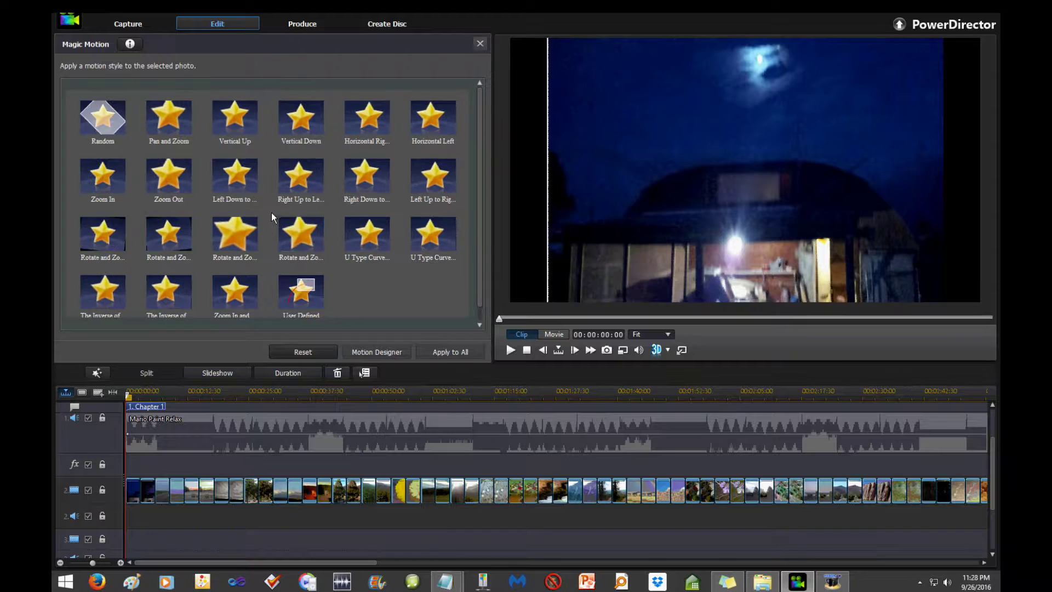
click(124, 135)
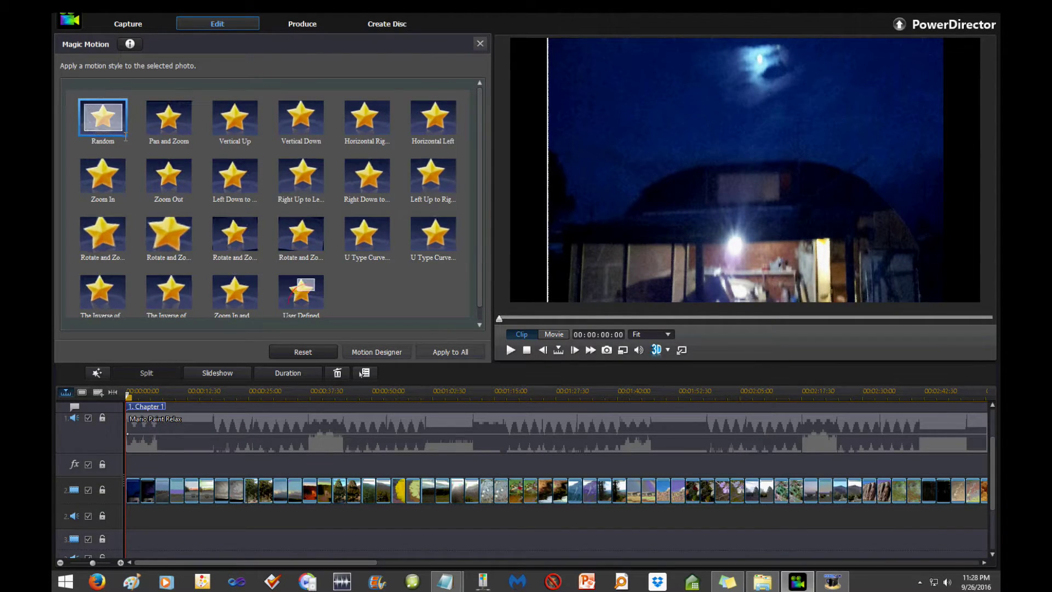
click(113, 181)
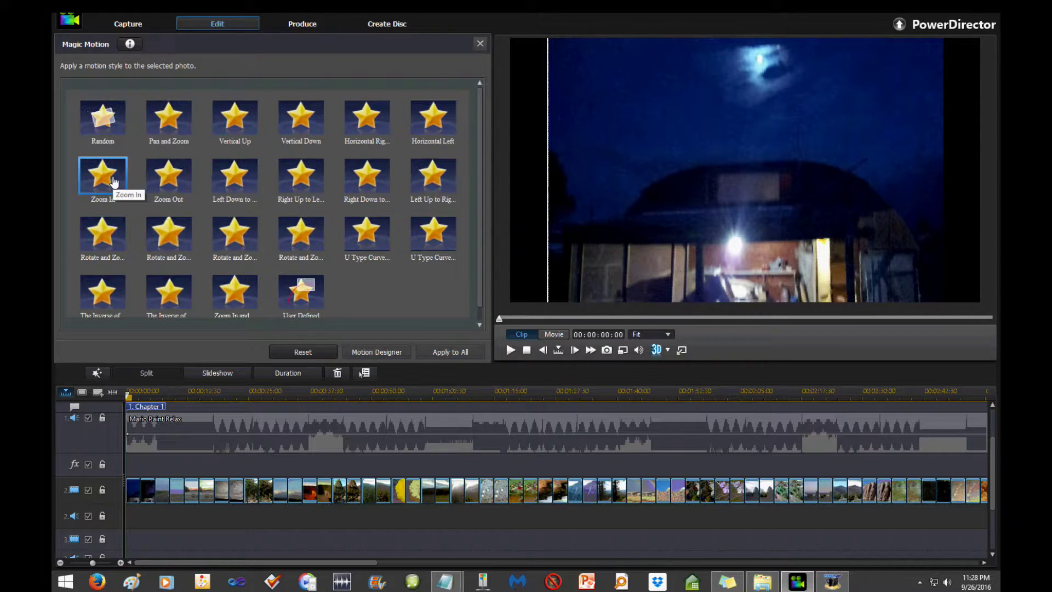
click(449, 351)
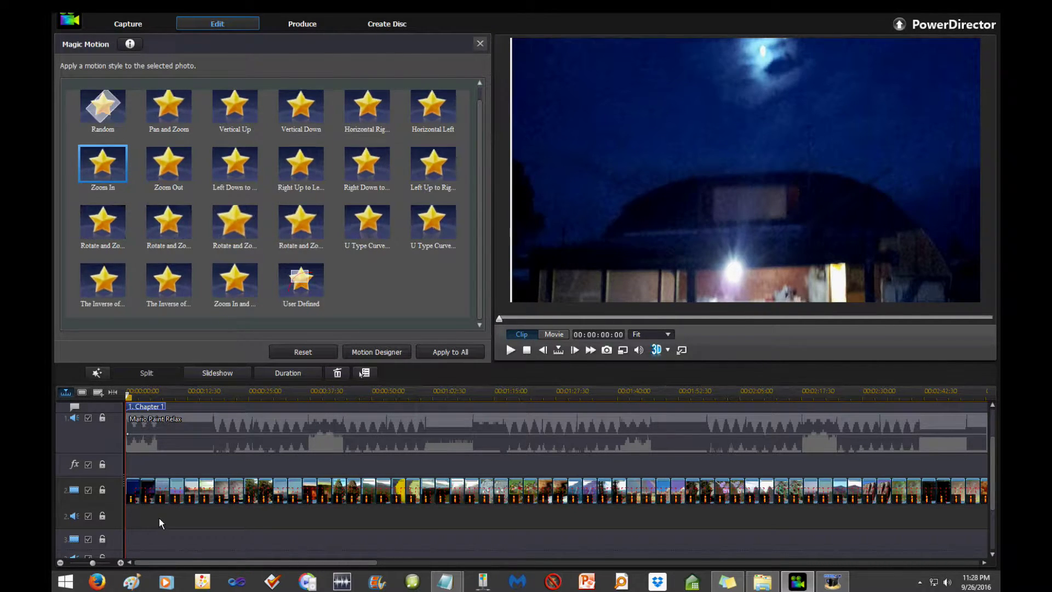
click(527, 351)
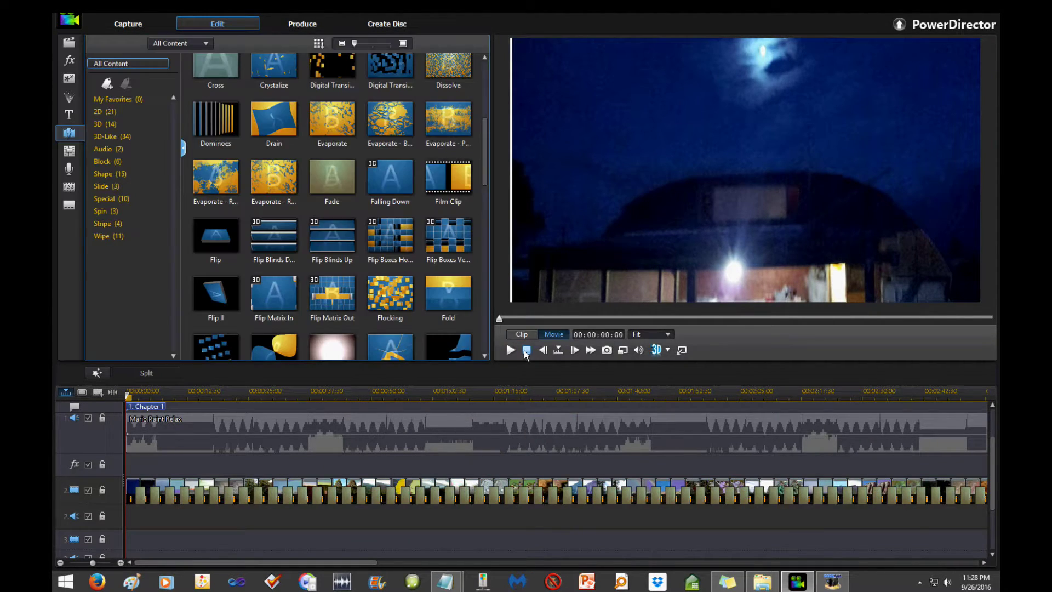
Step: Zoom the timeline in and play the slideshow preview, pausing at about 5 seconds
click(119, 563)
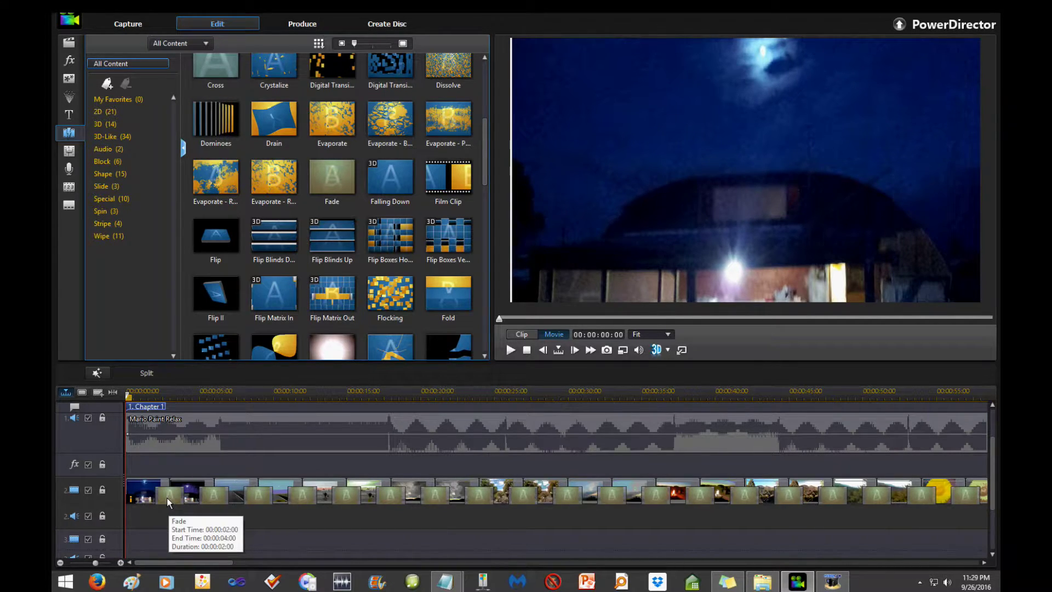
click(509, 350)
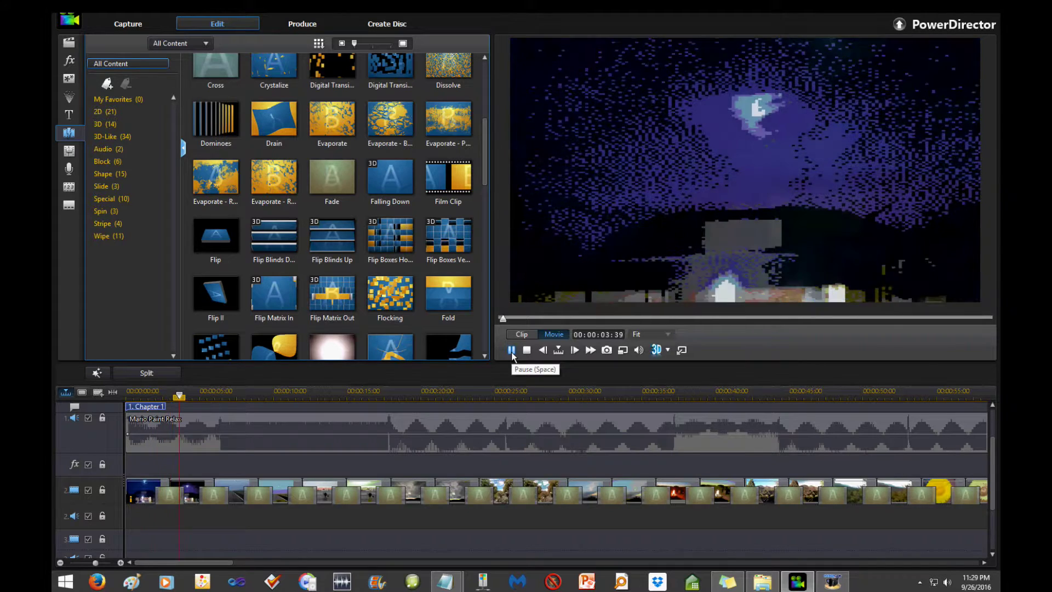
click(511, 351)
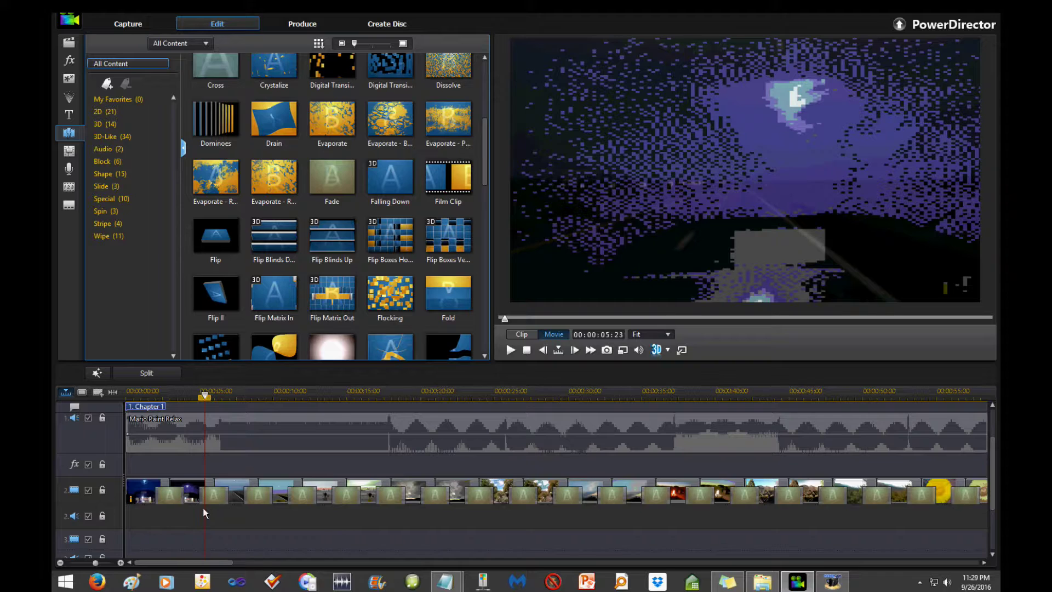
Step: Select all photo and music clips on the timeline with Ctrl+A
click(96, 373)
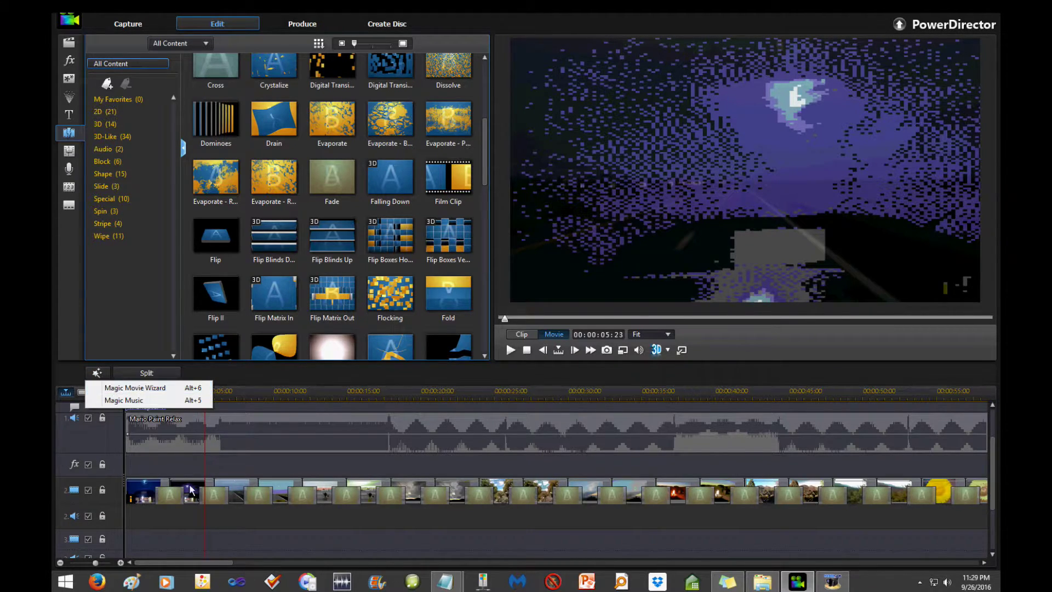
click(248, 531)
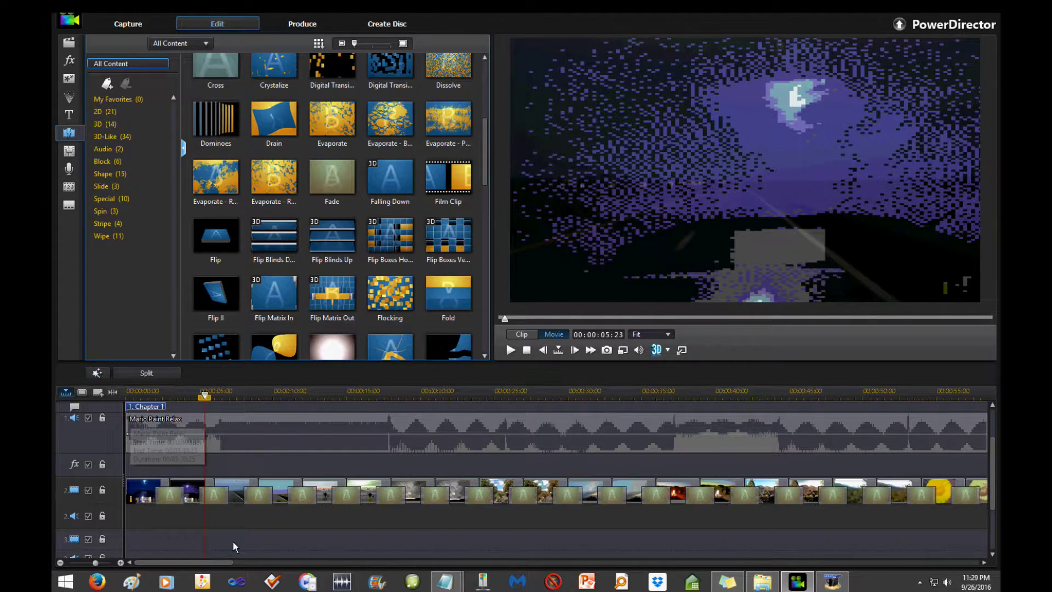
click(248, 531)
key(ctrl+a)
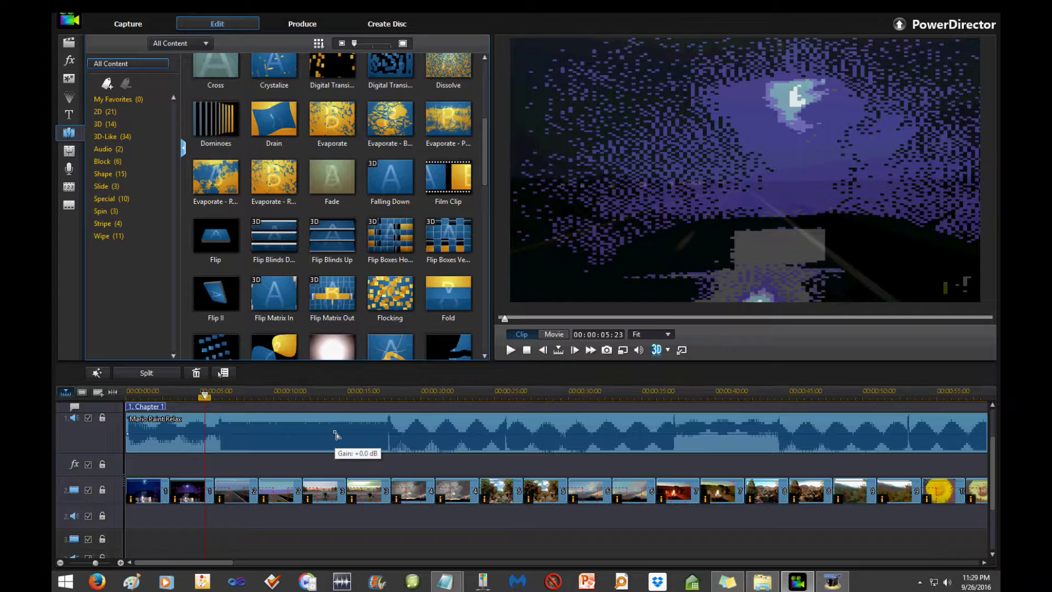
Step: Deselect the music clip, reset the photos' Magic Motion to no motion, and close the panel
ctrl+click(337, 429)
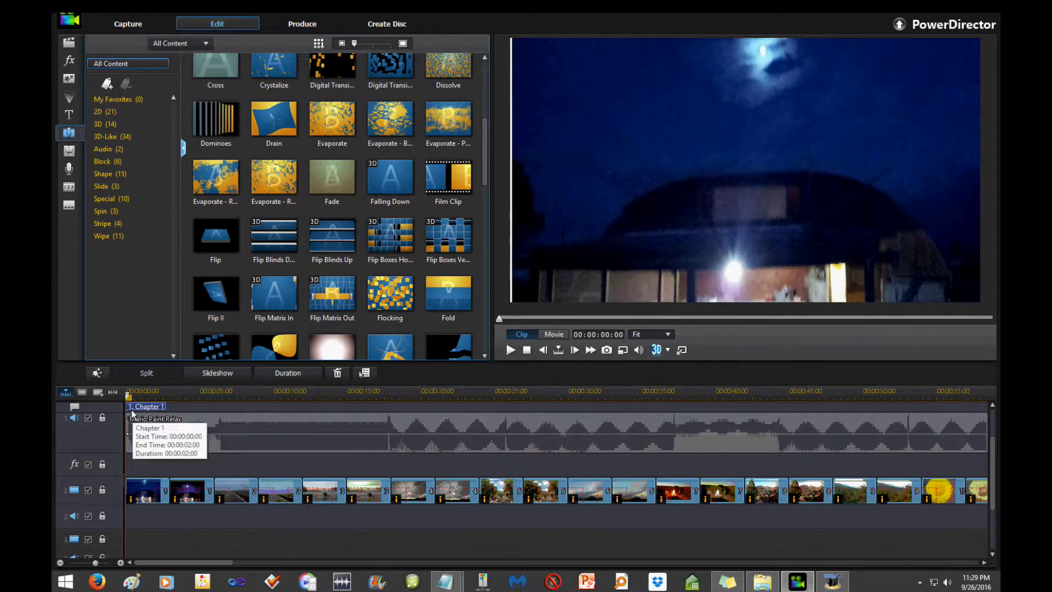
click(96, 373)
click(113, 401)
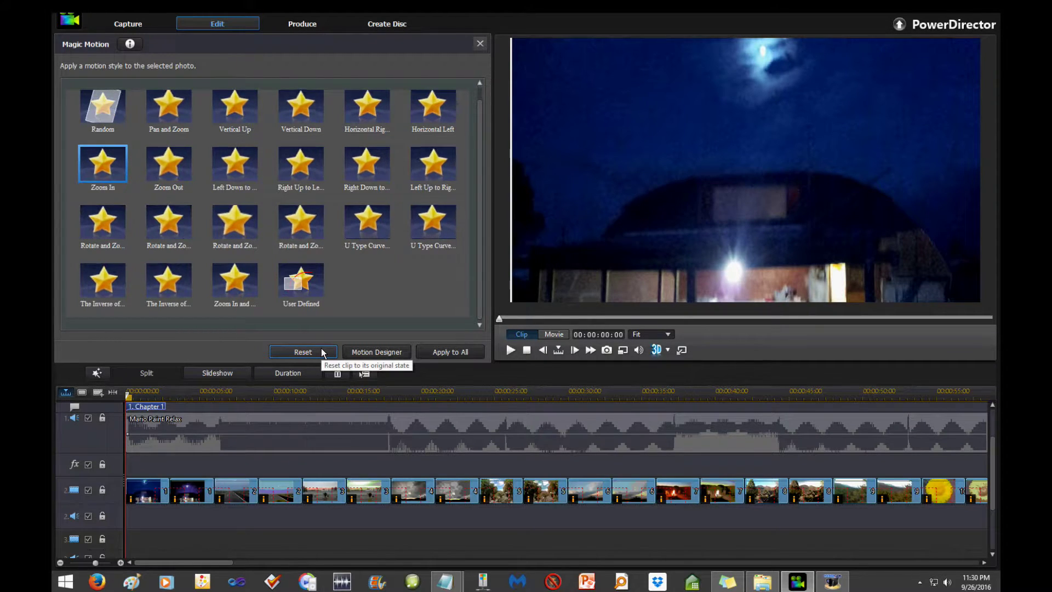
click(321, 351)
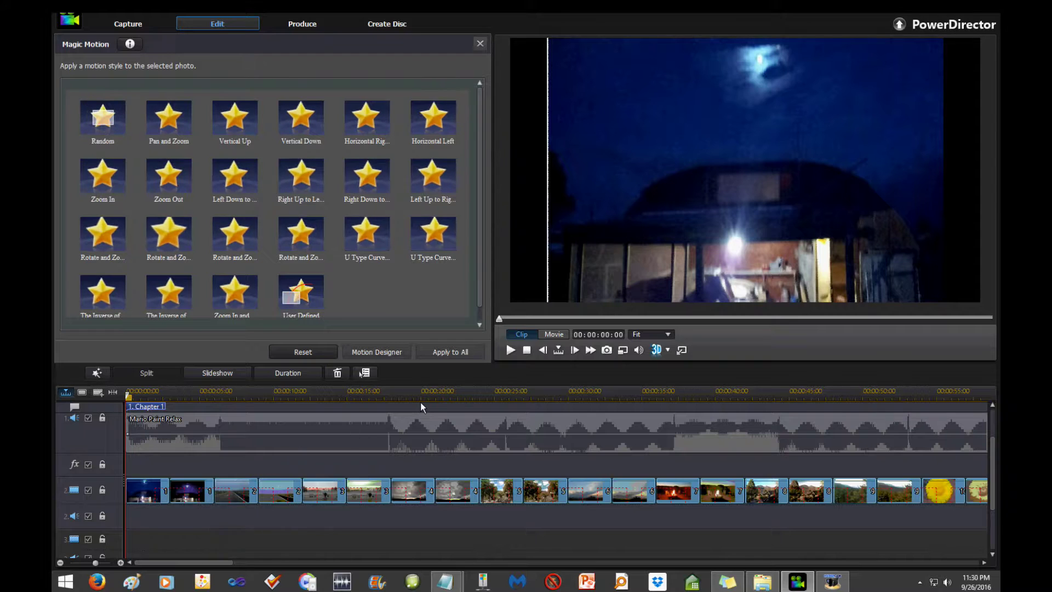
click(480, 43)
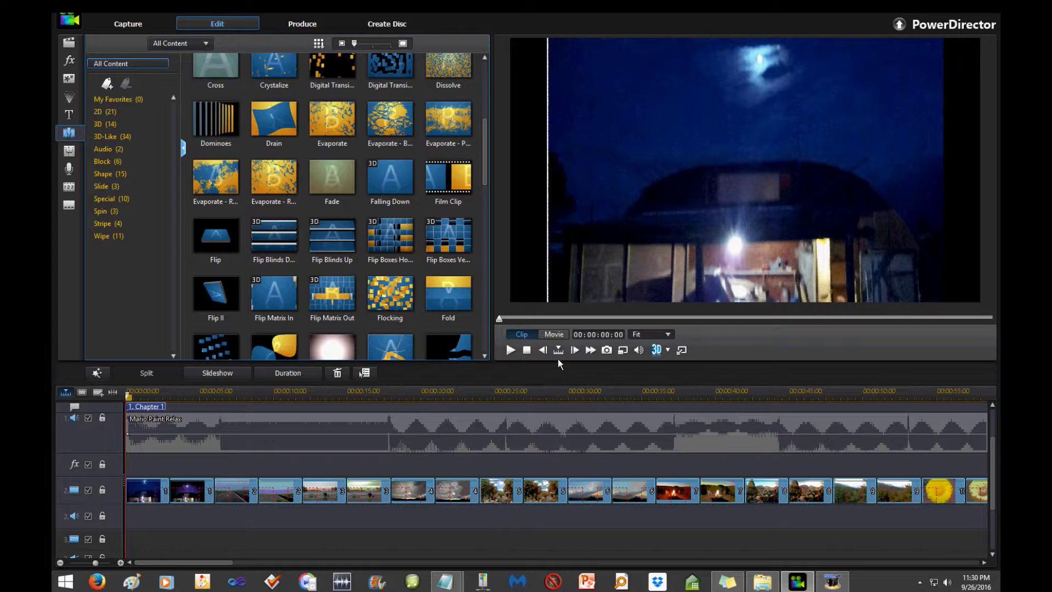
Step: Apply the Fade transition between all clips and play the slideshow to check the fades
click(554, 334)
click(514, 350)
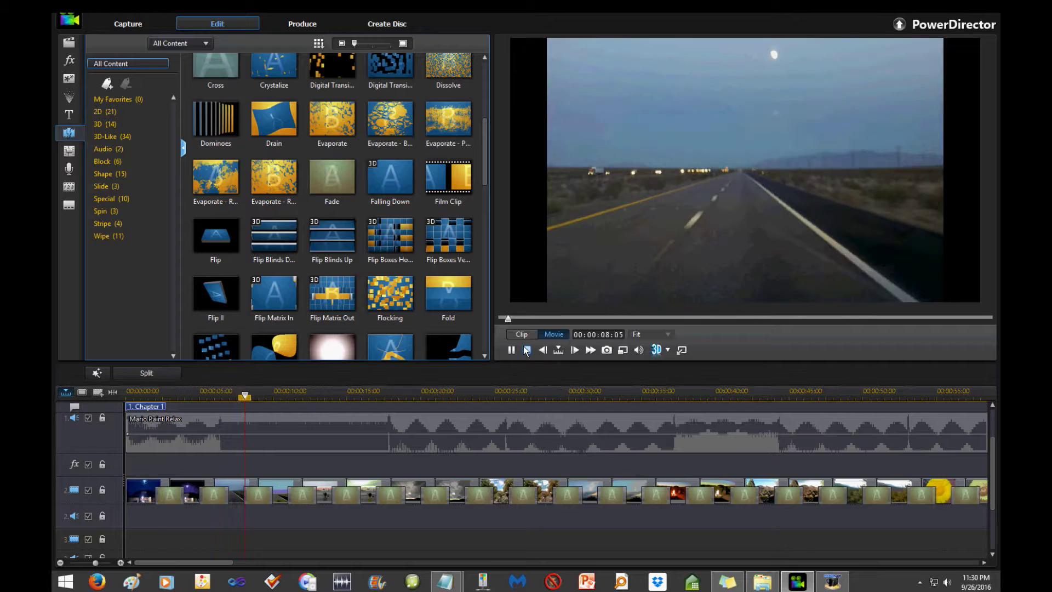
click(526, 349)
Step: Step the playhead through the slideshow from about 5 and 11 seconds onward, then undo
click(59, 562)
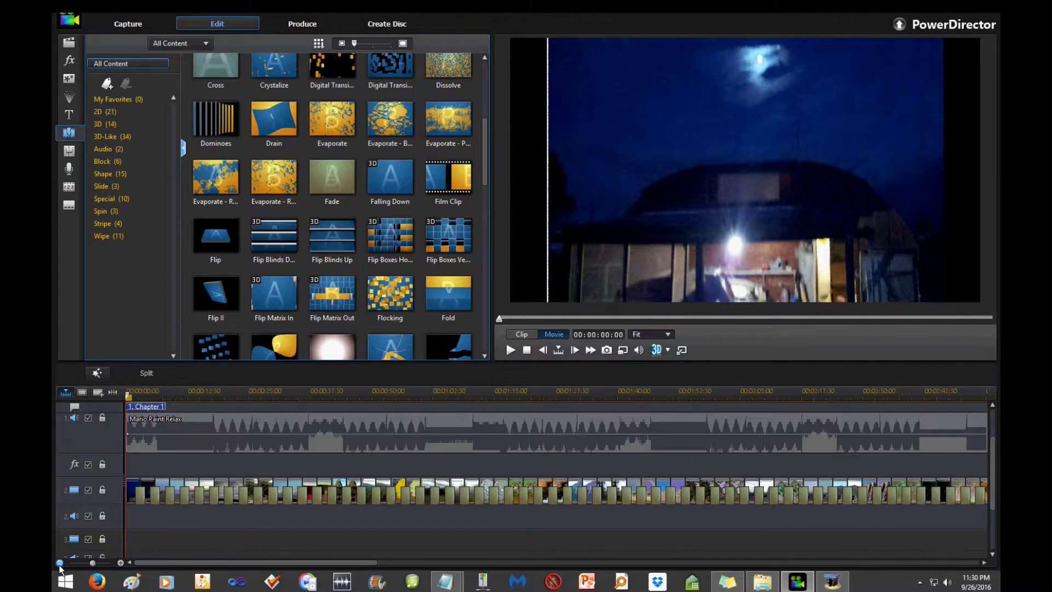
click(60, 563)
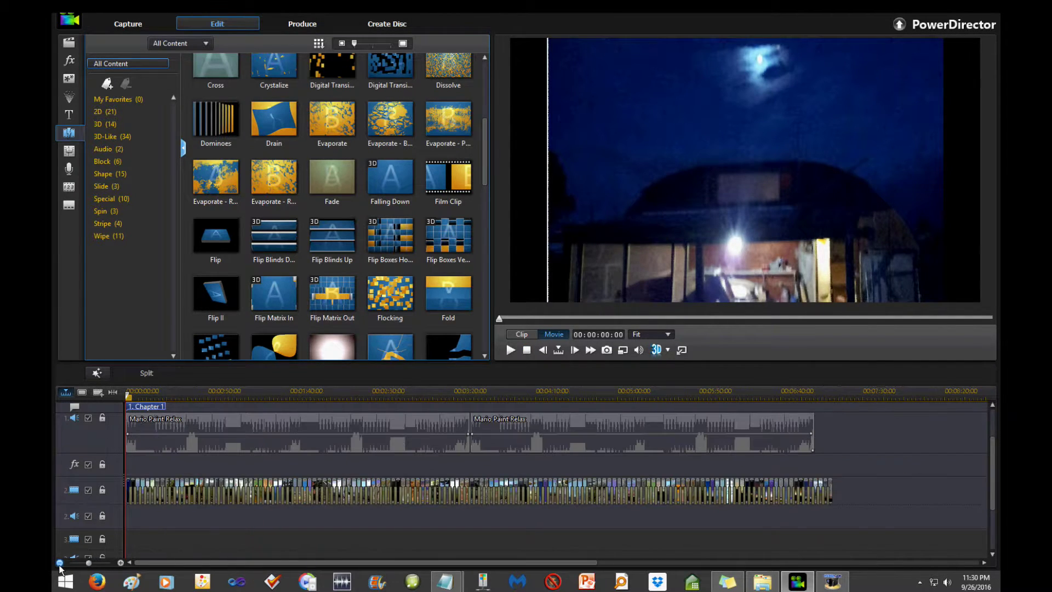
click(120, 562)
click(120, 563)
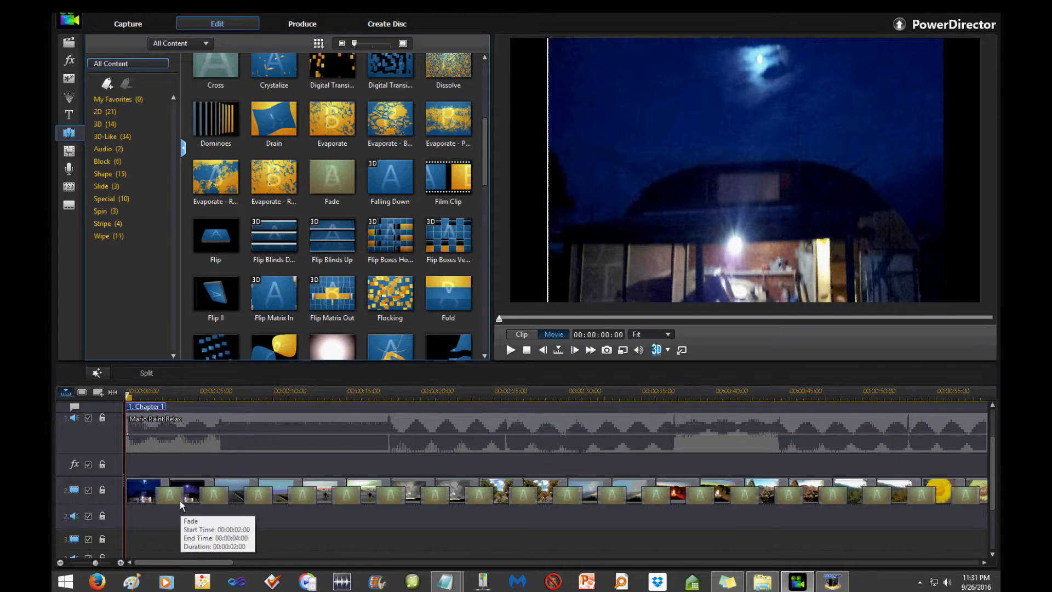
click(218, 498)
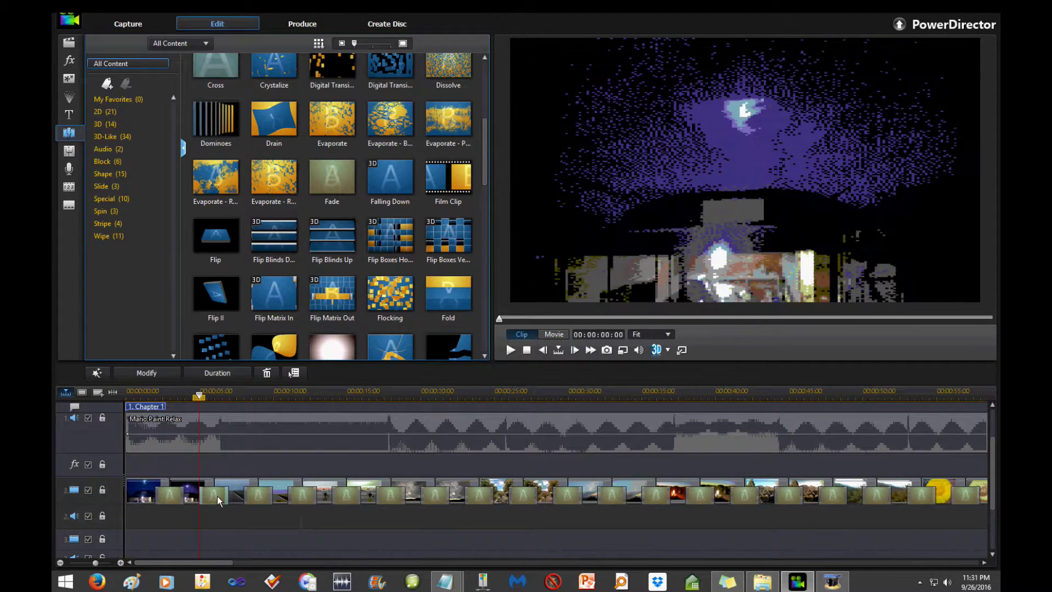
click(302, 492)
click(421, 495)
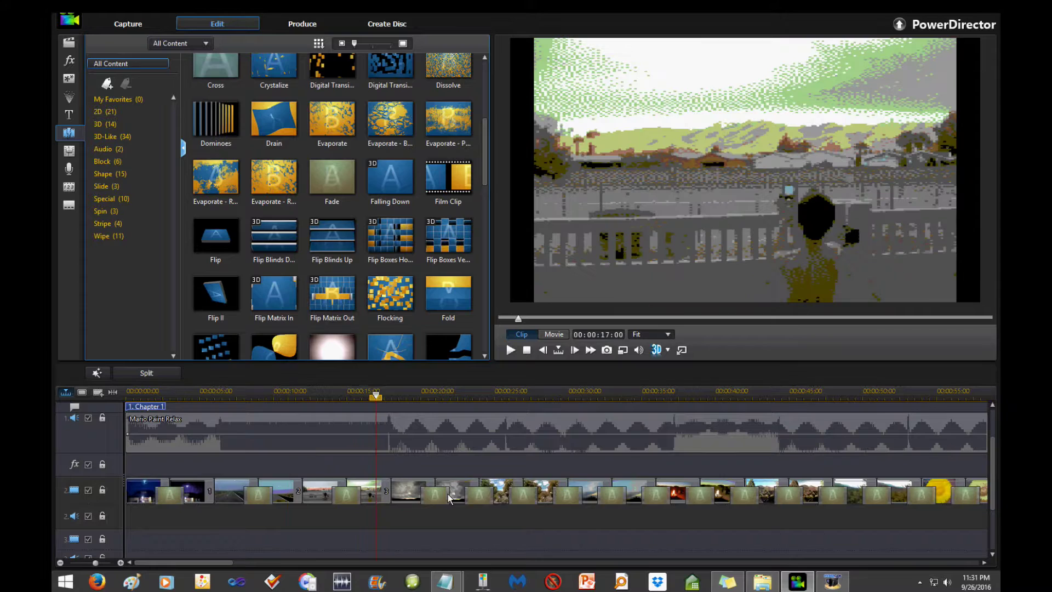
click(462, 494)
click(552, 494)
key(ctrl+z)
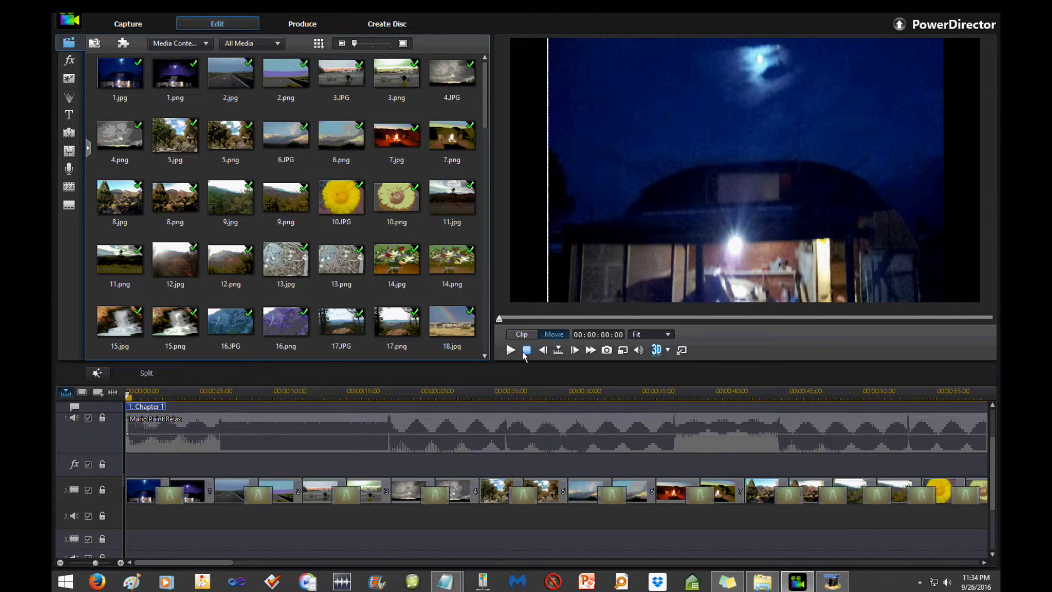
Step: Play the slideshow from the start, then open Preferences with Alt+E
click(510, 349)
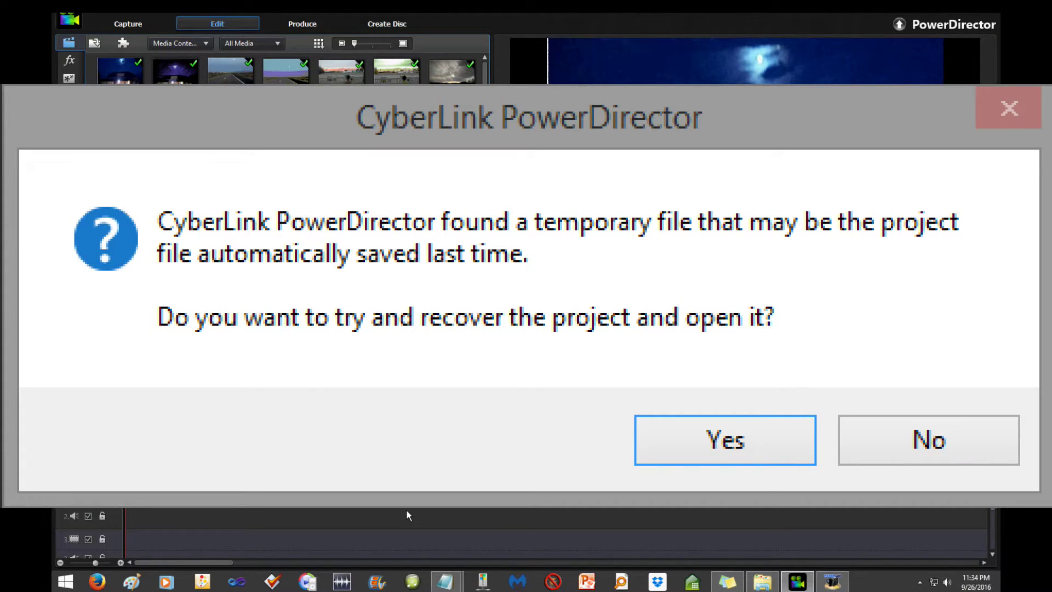
key(alt+e)
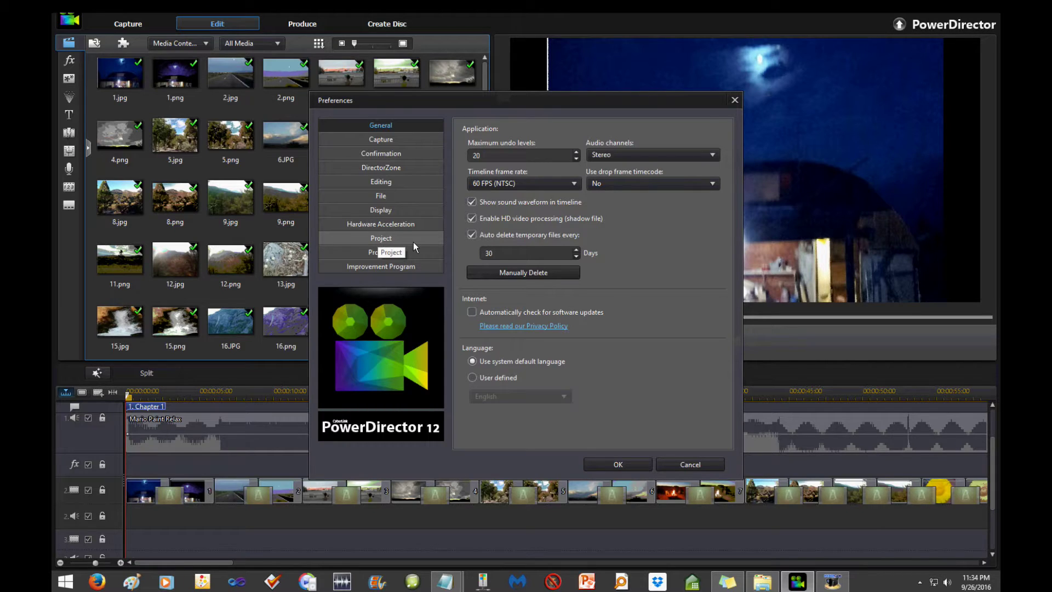
Step: Read the Auto save path on the Project preferences page, close Preferences, and go to Produce
click(378, 239)
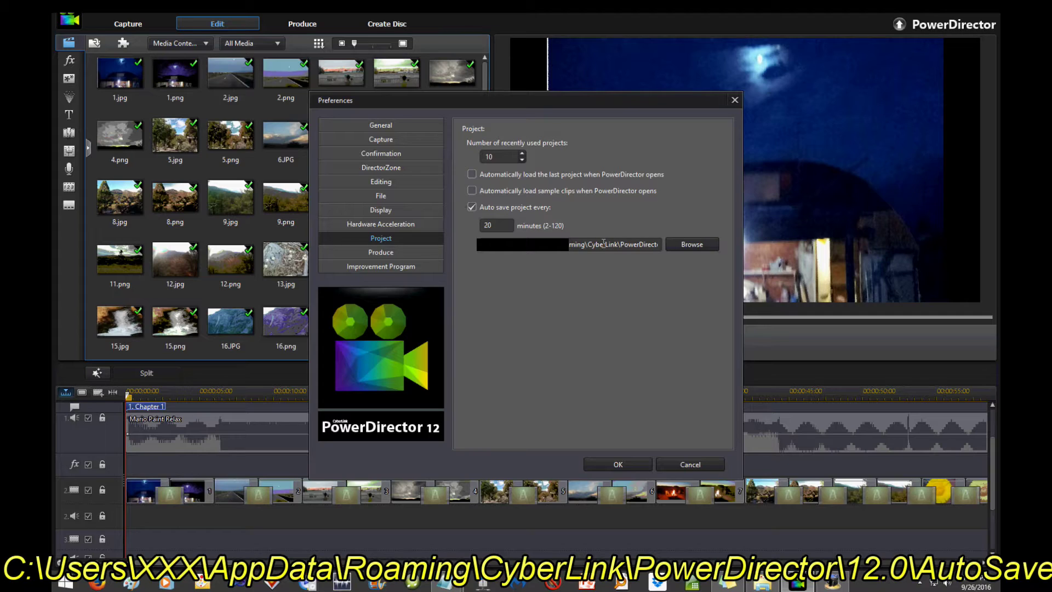
click(603, 243)
key(Left)
key(Left)
key(Left)
key(Left)
key(Left)
key(Left)
key(Left)
key(Left)
key(End)
double_click(649, 245)
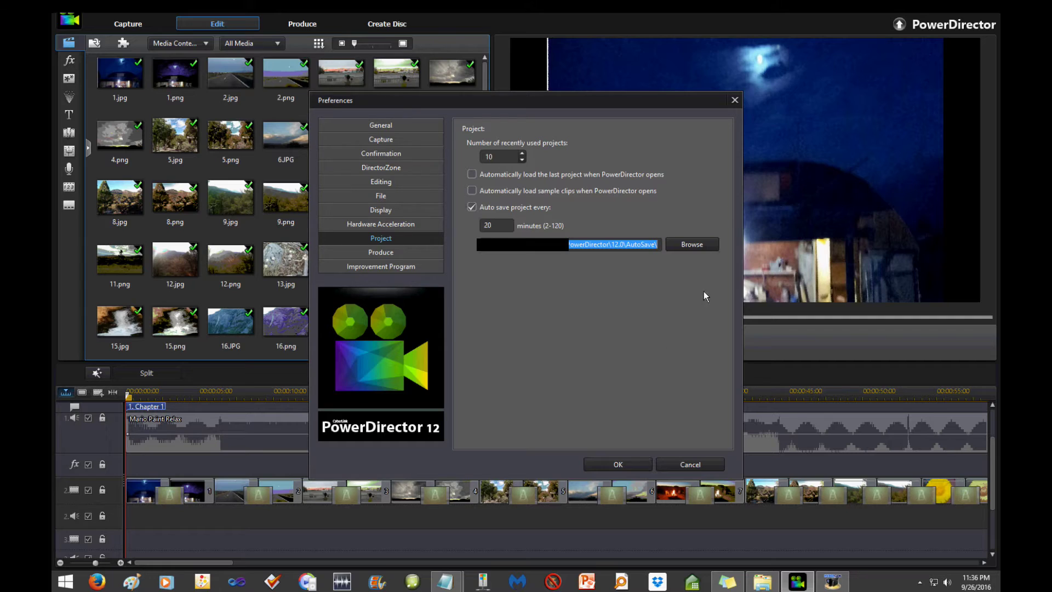
click(734, 101)
click(301, 23)
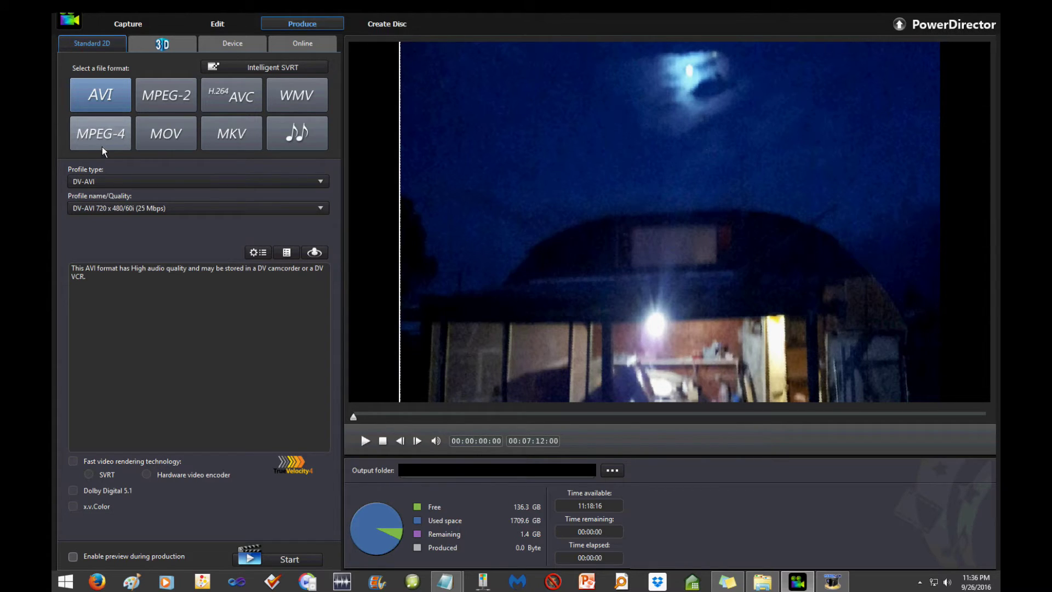
Step: Pick MPEG-4 as the output format, then go back to the Edit workspace
click(117, 141)
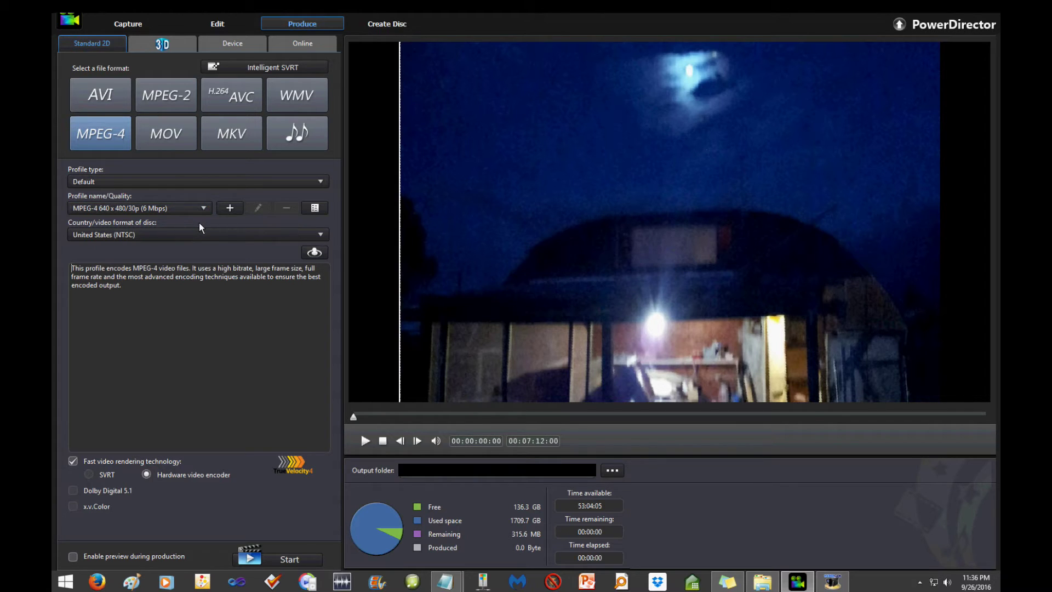
click(112, 12)
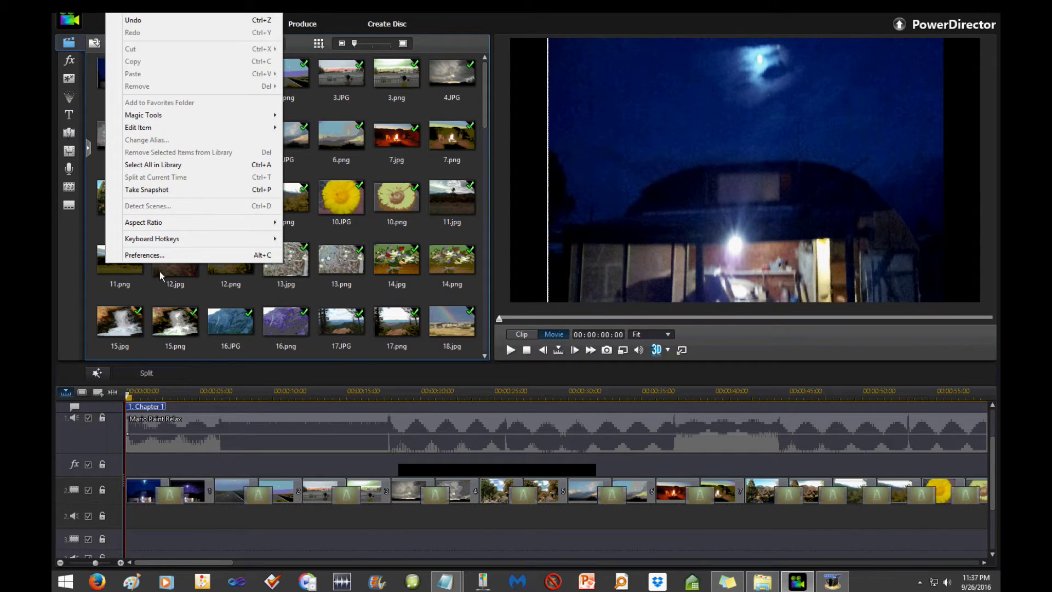
Step: Check the Preferences with the timeline frame rate left at 60 FPS (NTSC), then close them
click(160, 256)
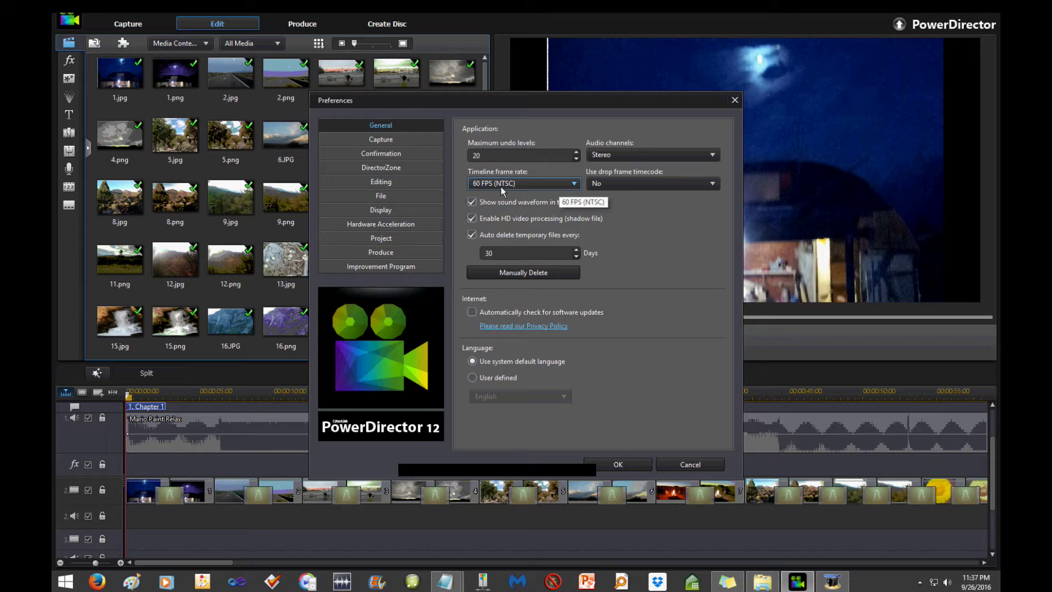
click(735, 100)
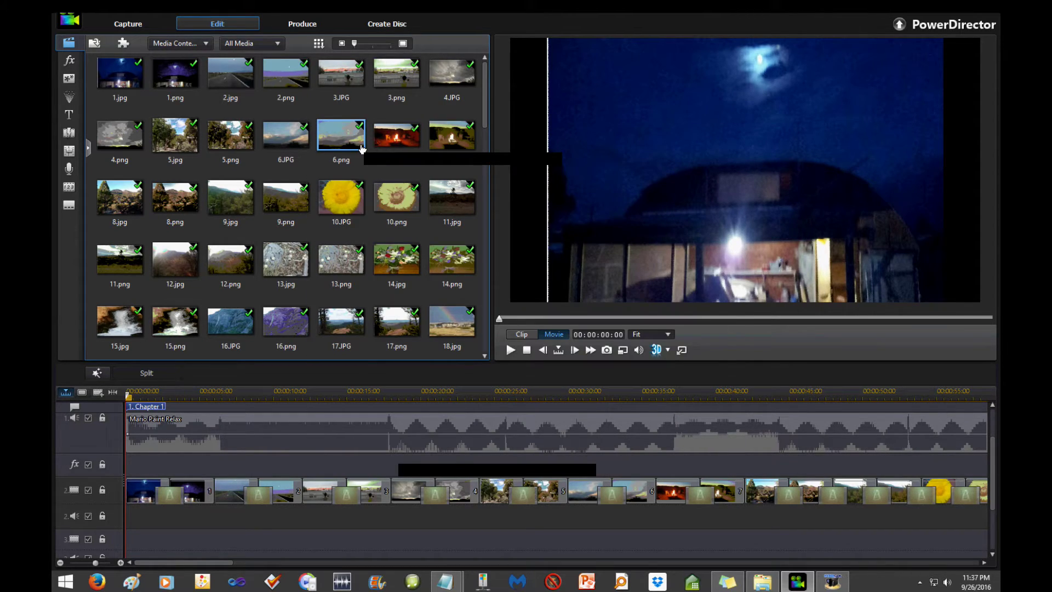
Step: On the Produce page, select the MPEG-4 1920 x 1080/30p (16 Mbps) quality profile
click(302, 23)
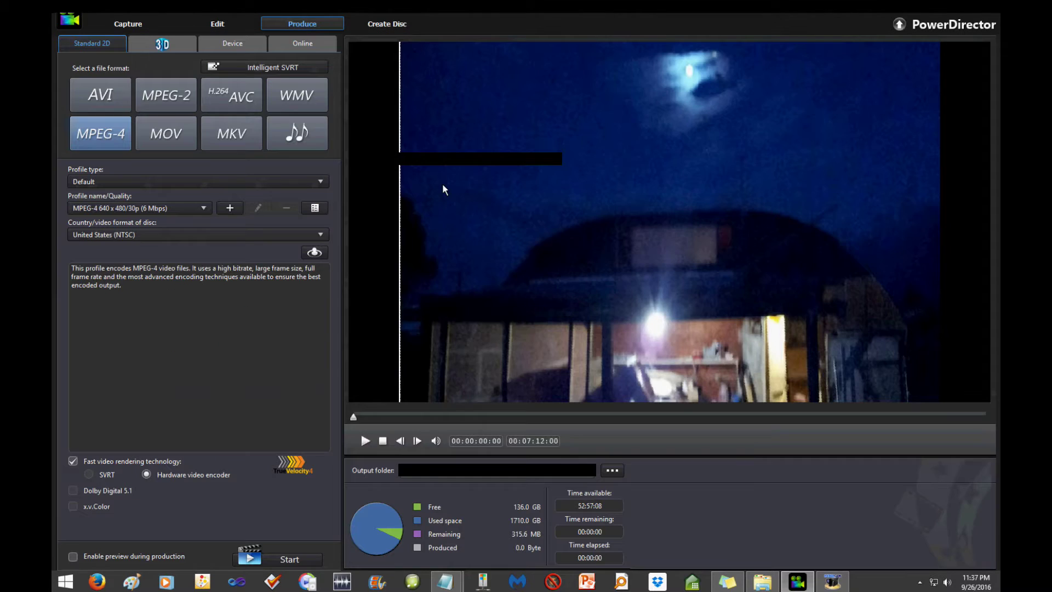
click(198, 210)
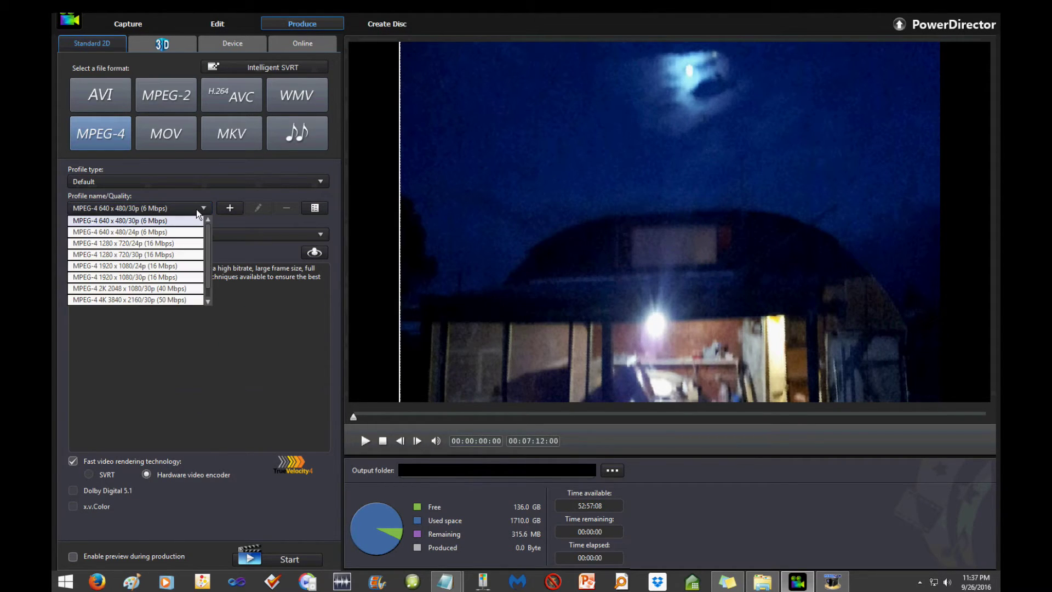
click(197, 220)
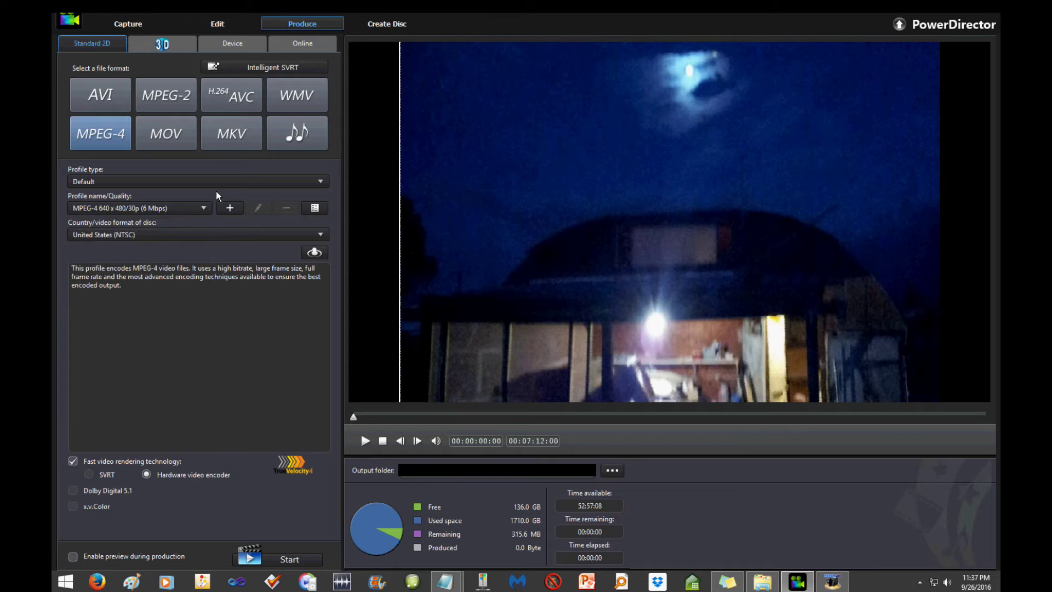
click(202, 209)
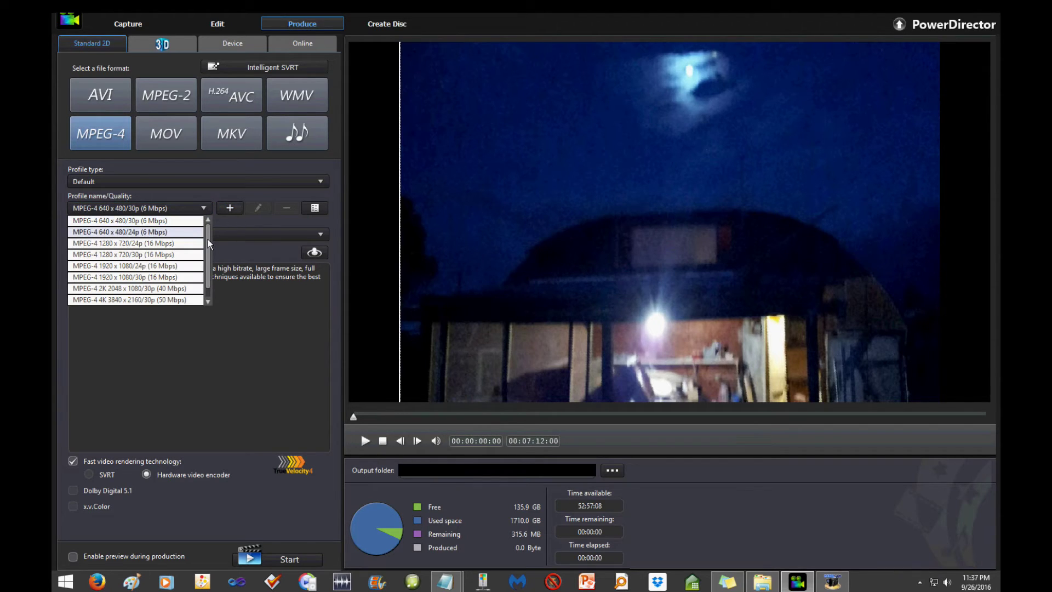
drag(209, 243, 213, 292)
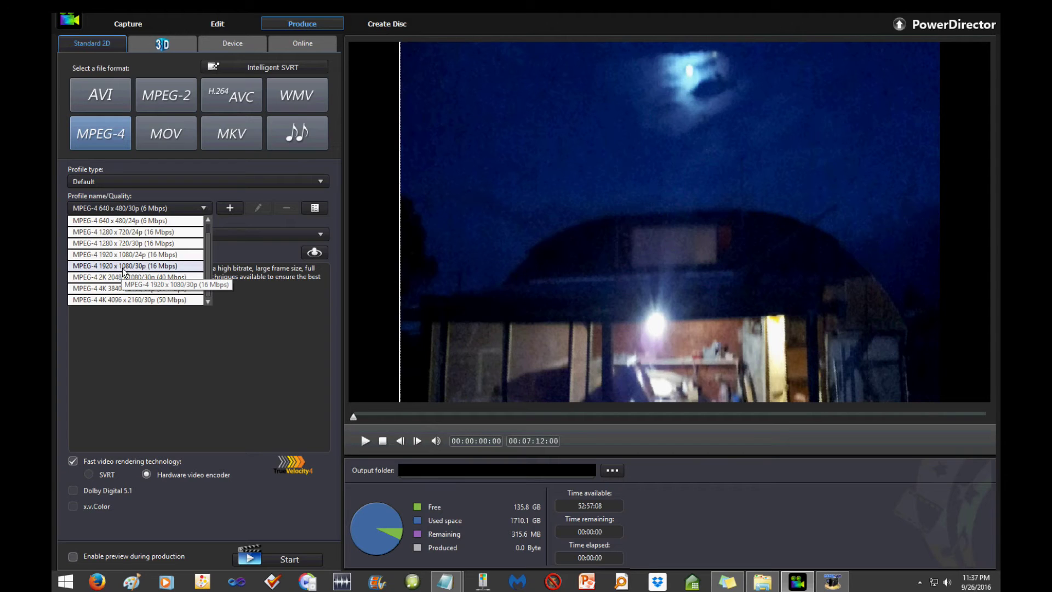
click(123, 267)
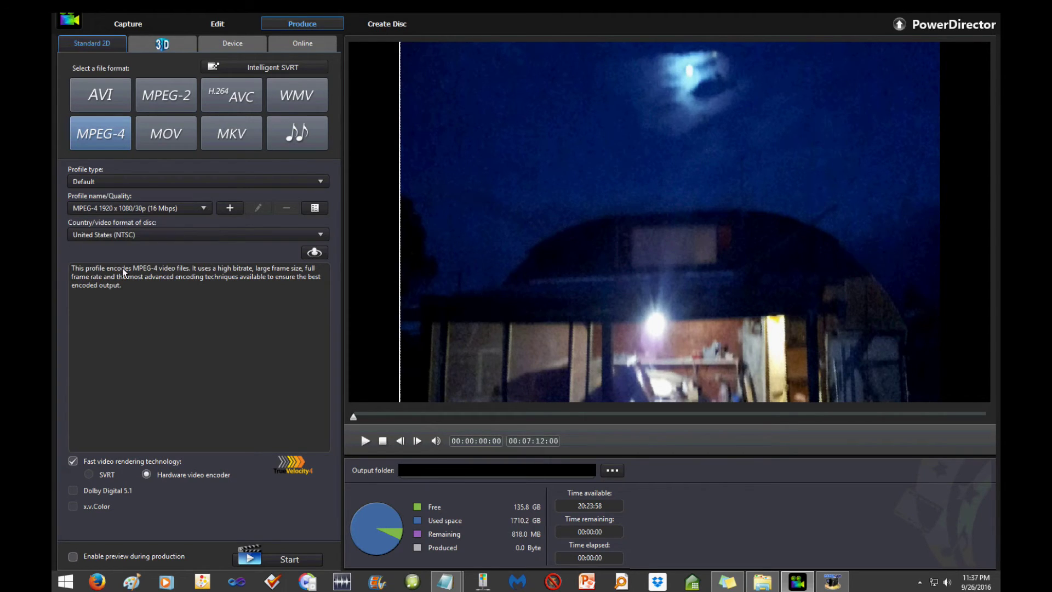
Step: Create a new MPEG-4 profile with its video frame rate set to 60 and save it
click(229, 208)
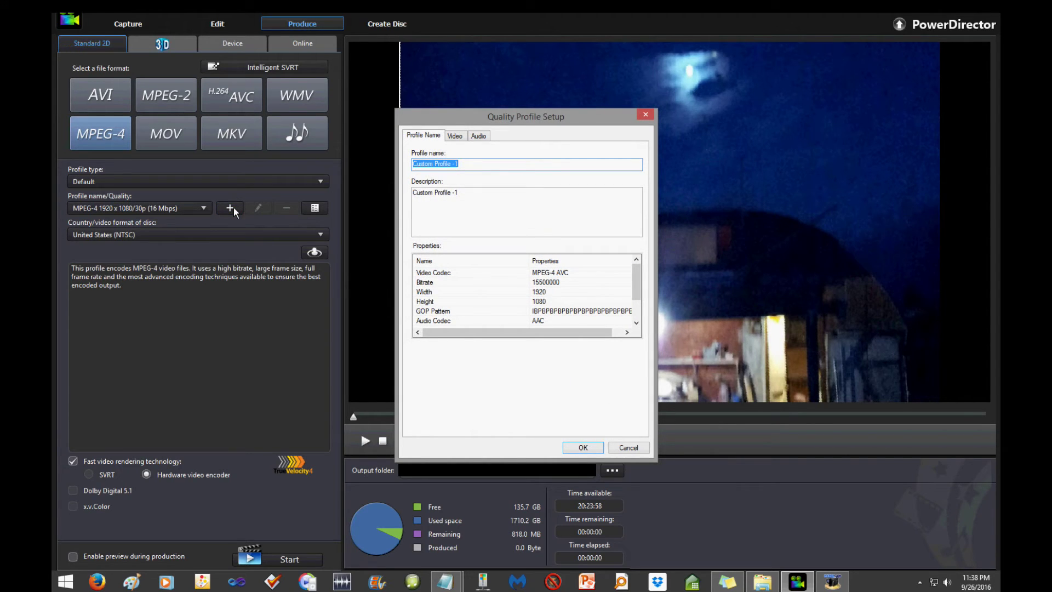
click(479, 137)
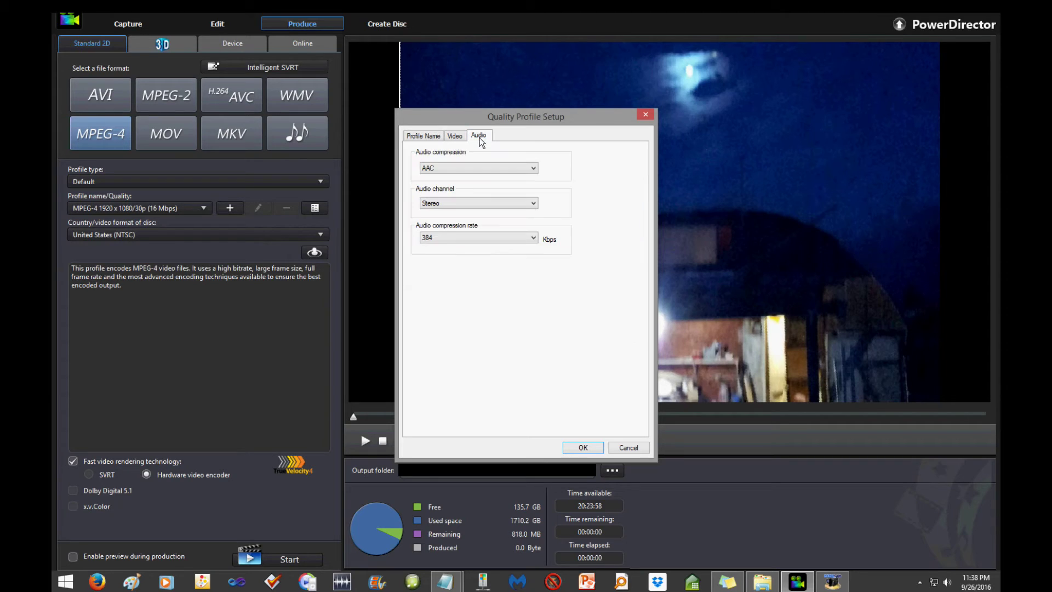
click(455, 136)
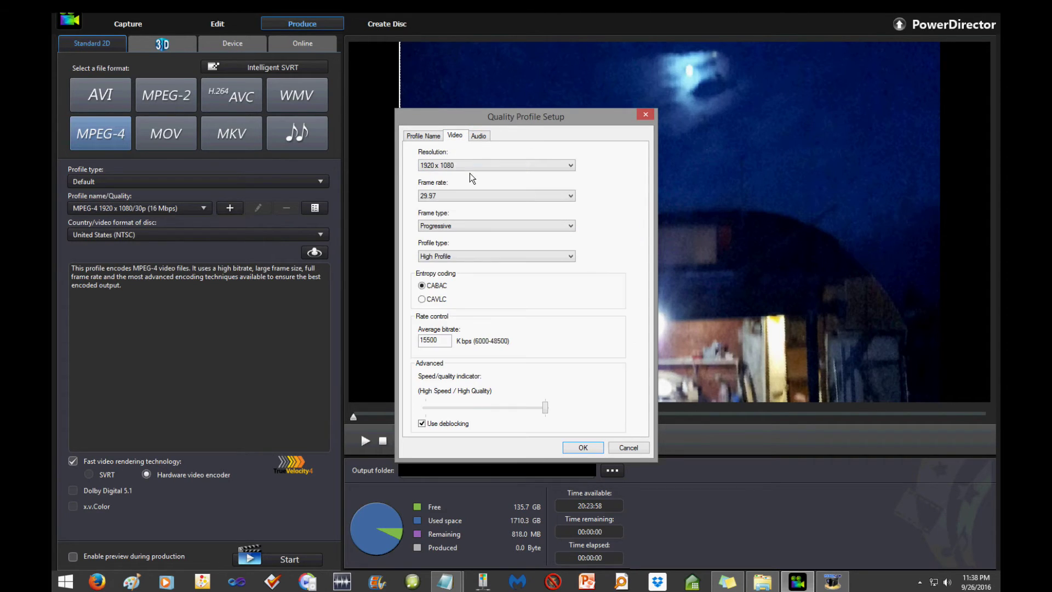
click(570, 196)
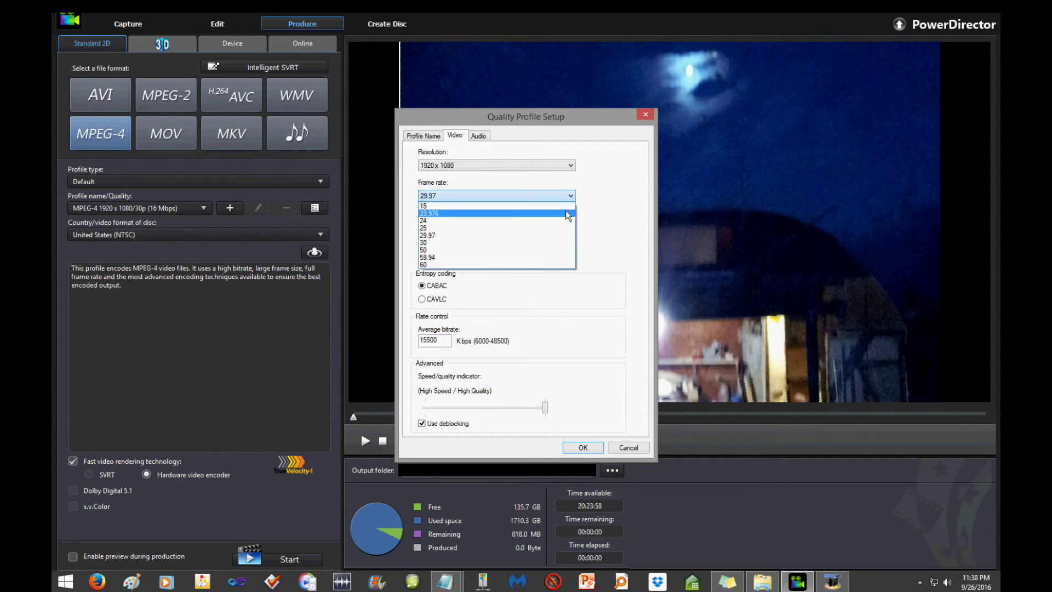
click(448, 265)
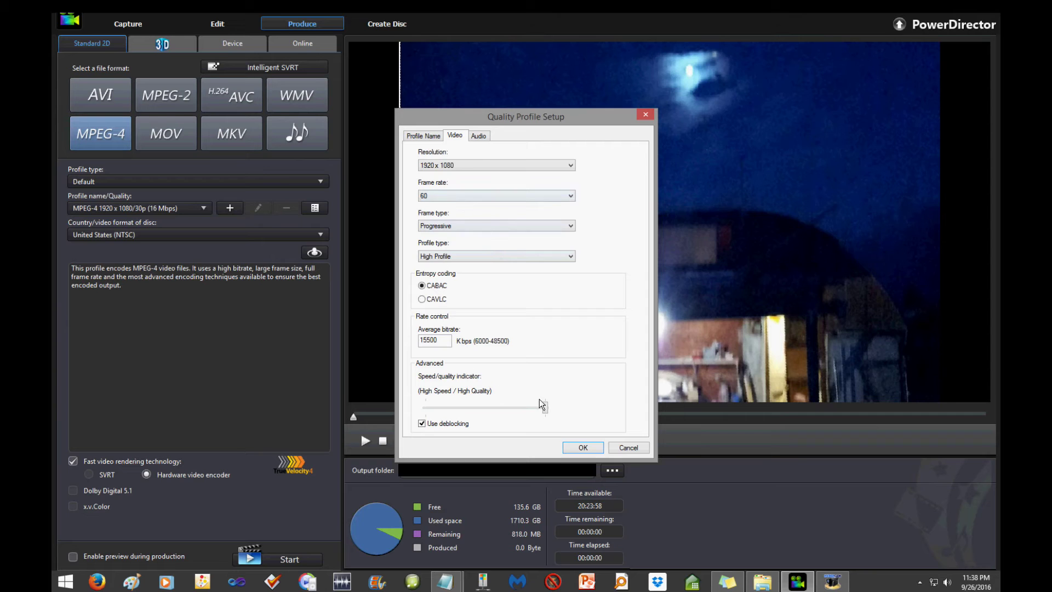
click(612, 446)
Step: Set the profile type filter to All to reveal Custom Profile -6 in the list
click(193, 208)
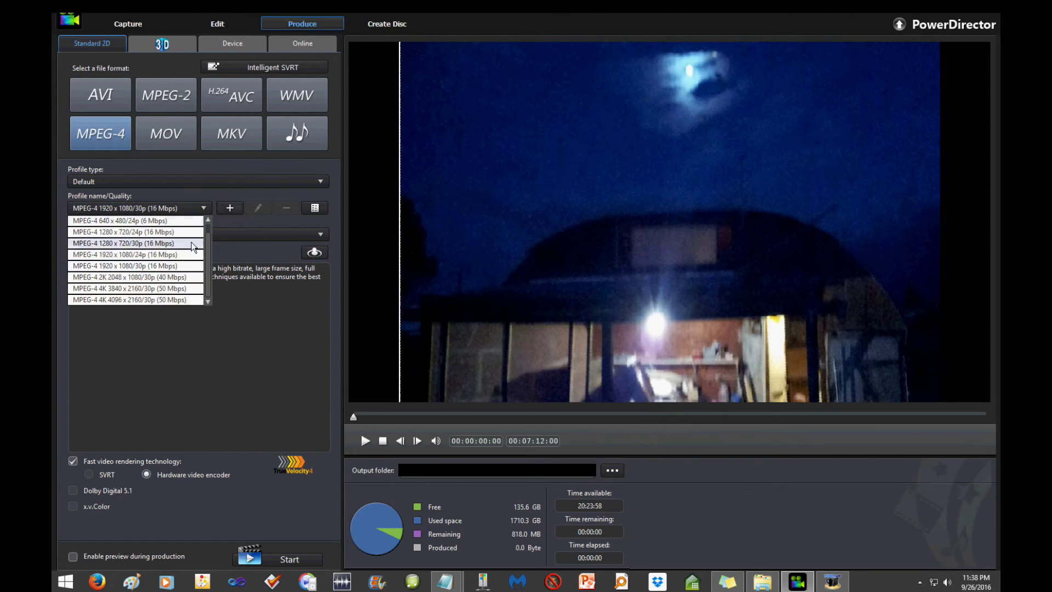
click(127, 181)
click(110, 213)
click(109, 208)
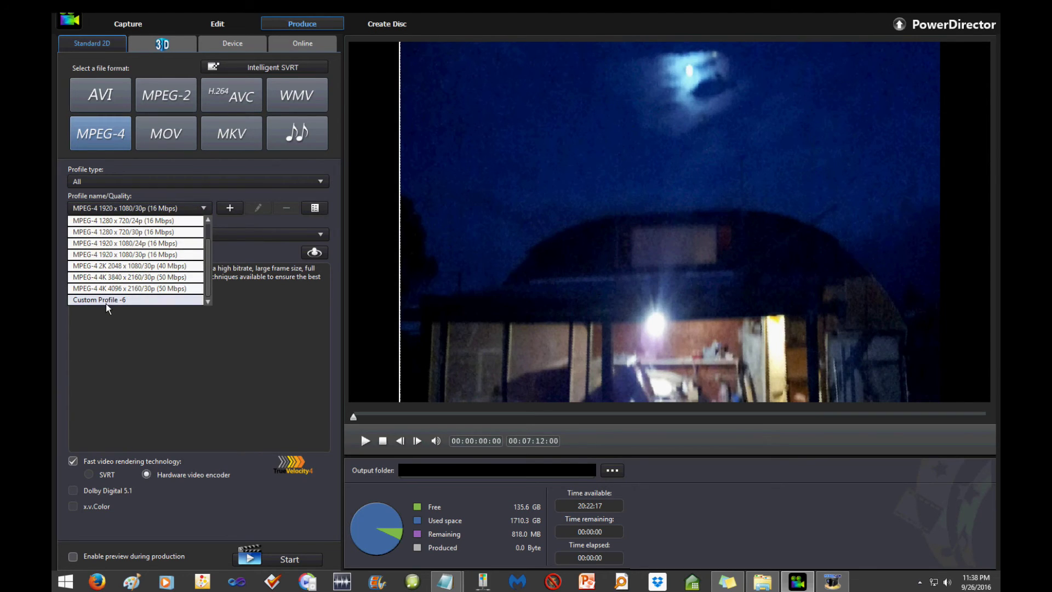